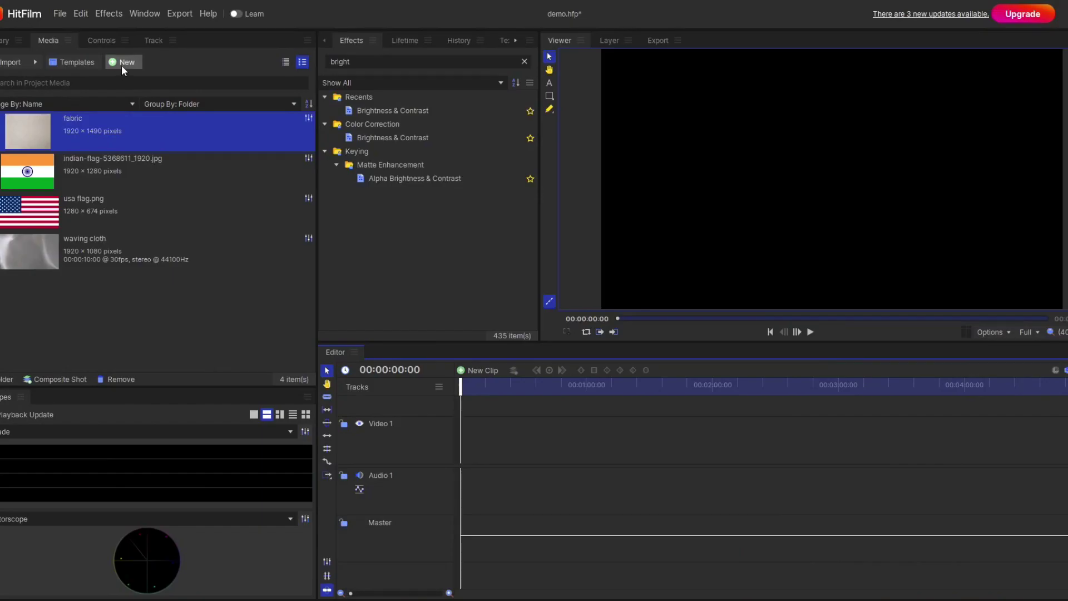
Create the 1080p 'flag' composite shot holding the Indian flag image, then begin a second composite shot.
left_click(123, 64)
left_click(140, 76)
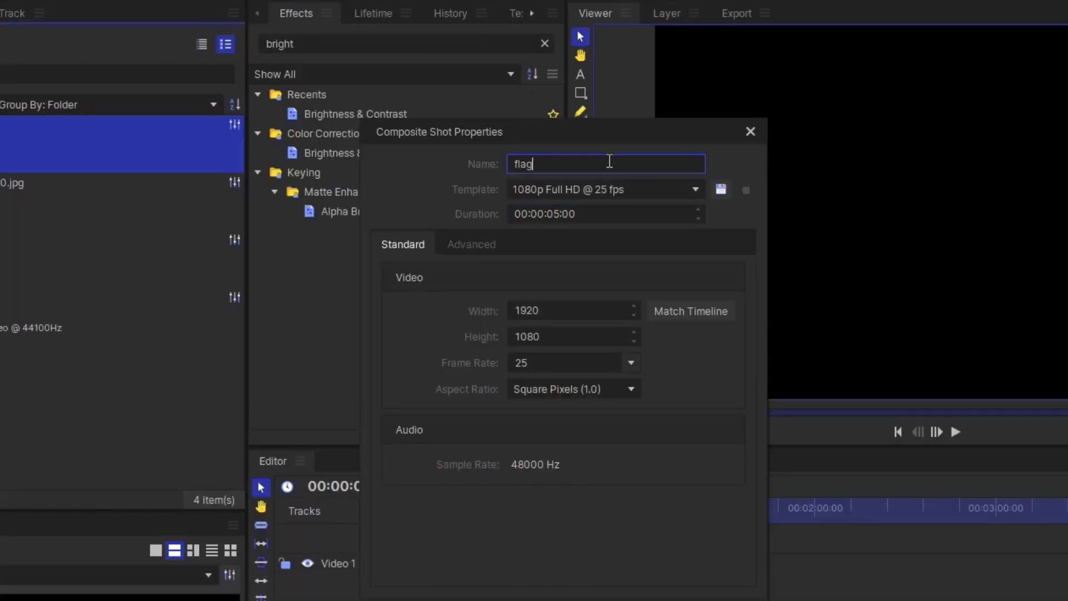
key("Return")
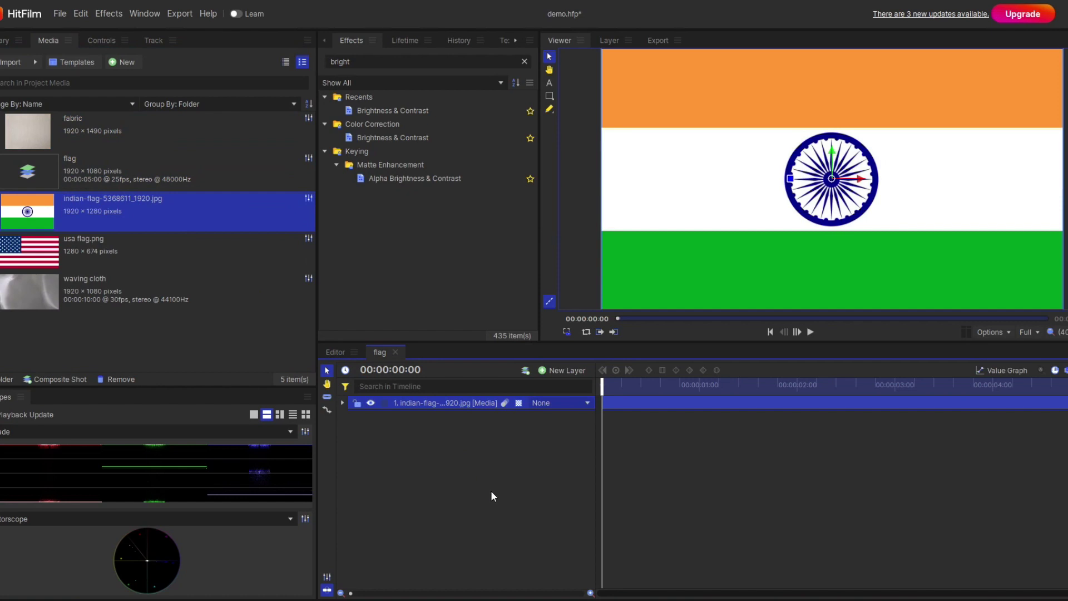
left_click(491, 492)
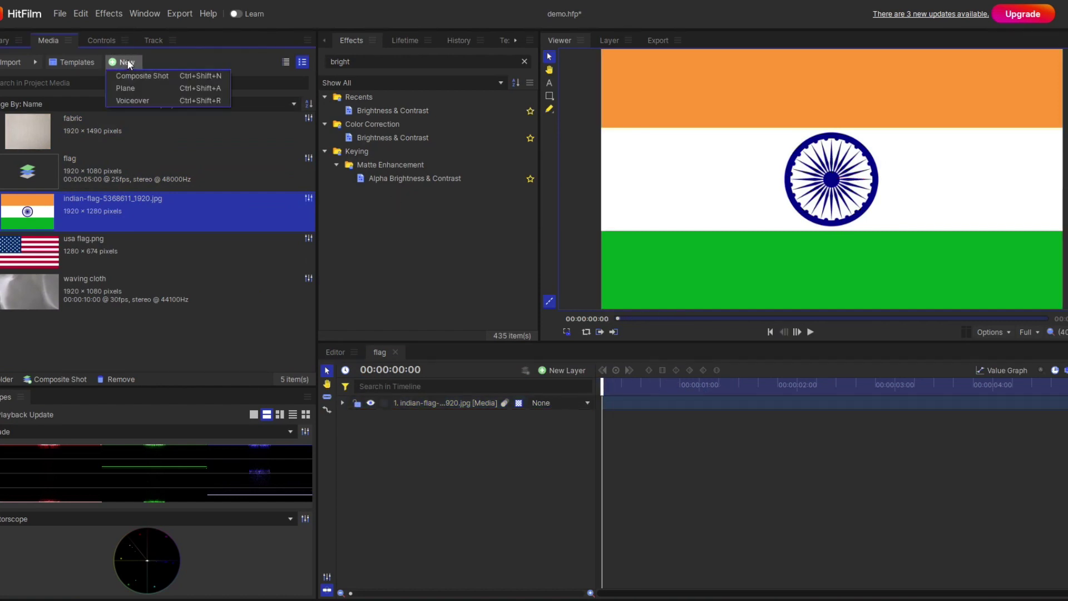
left_click(154, 76)
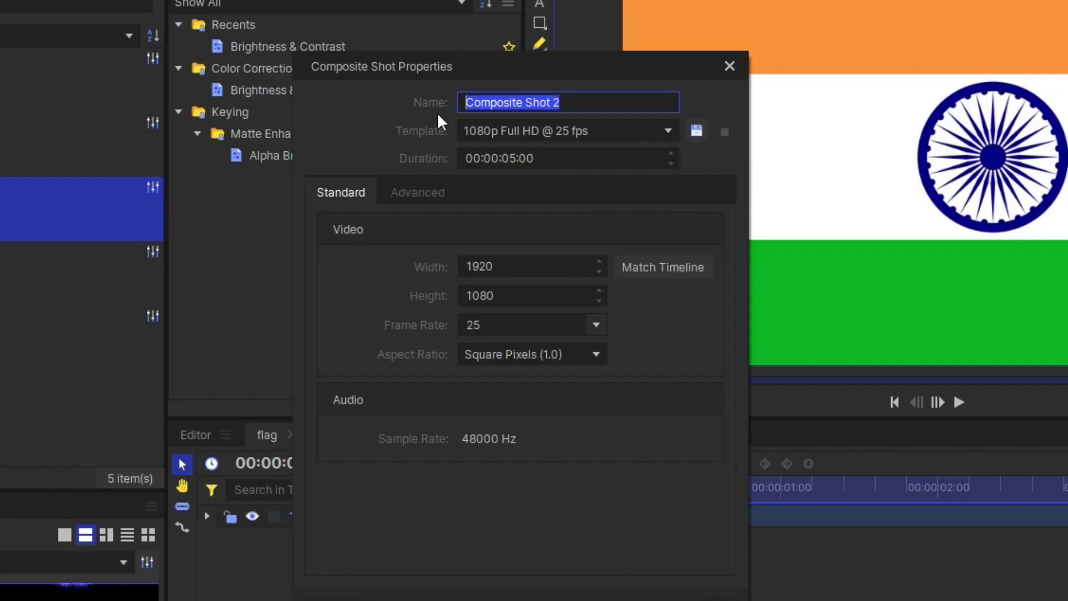
Name the new composite 'cartoon flag' and place the flag composite in its timeline.
type("cartoo")
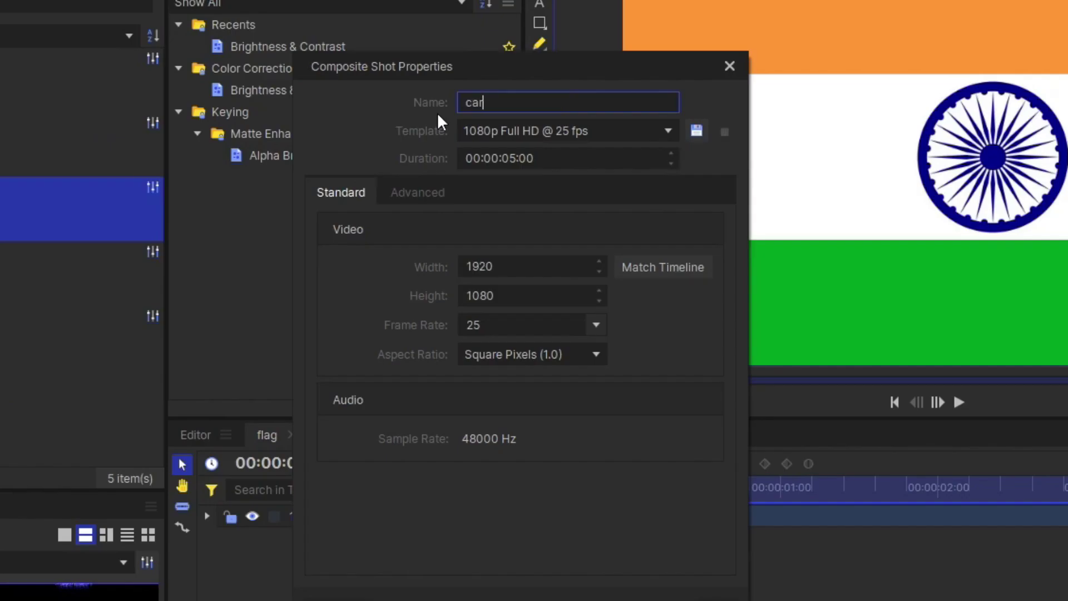
type("n flag")
key("Return")
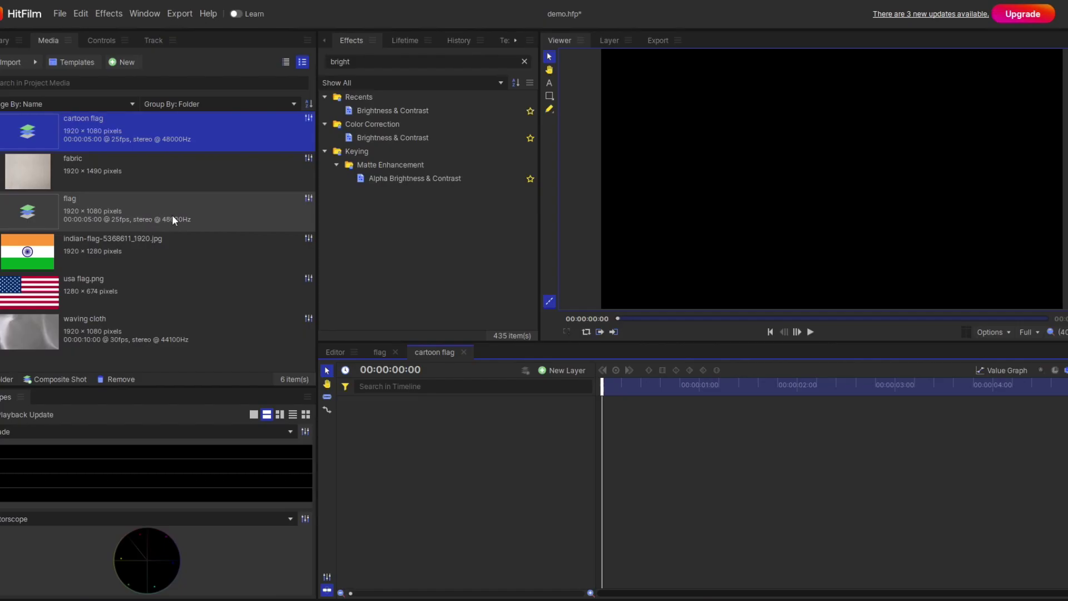
left_click_drag(171, 215, 592, 416)
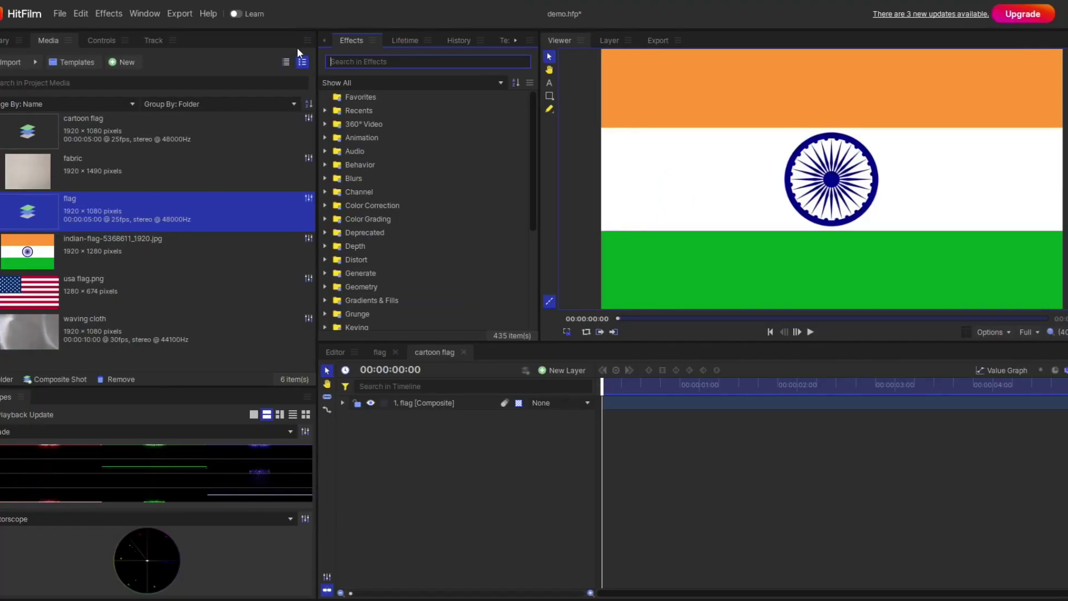
Apply the Waves effect, found by searching 'wav', to the flag composite layer.
type("wav")
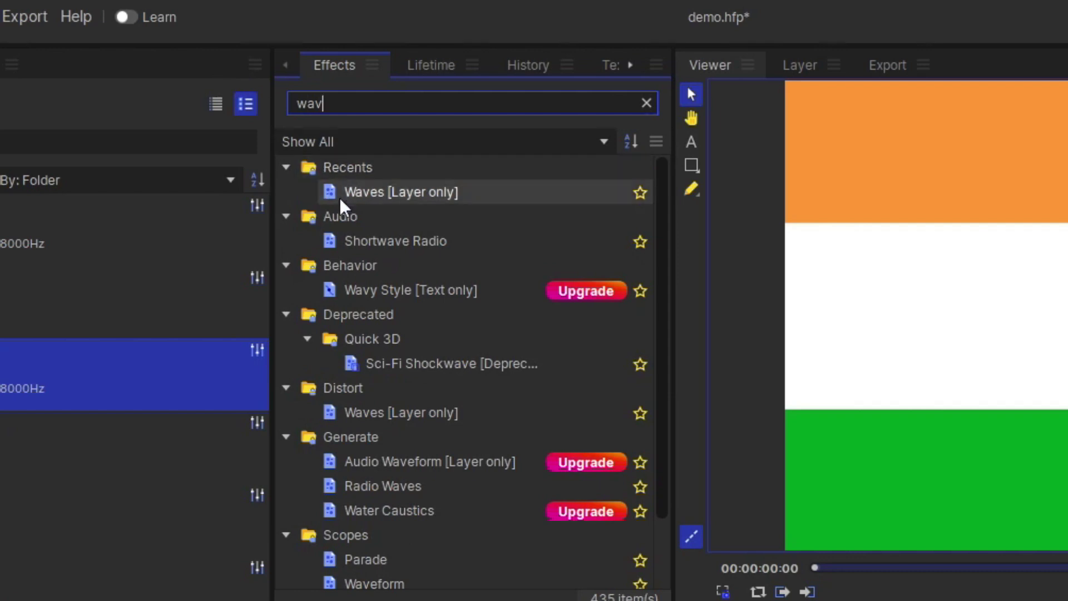
left_click_drag(339, 198, 511, 600)
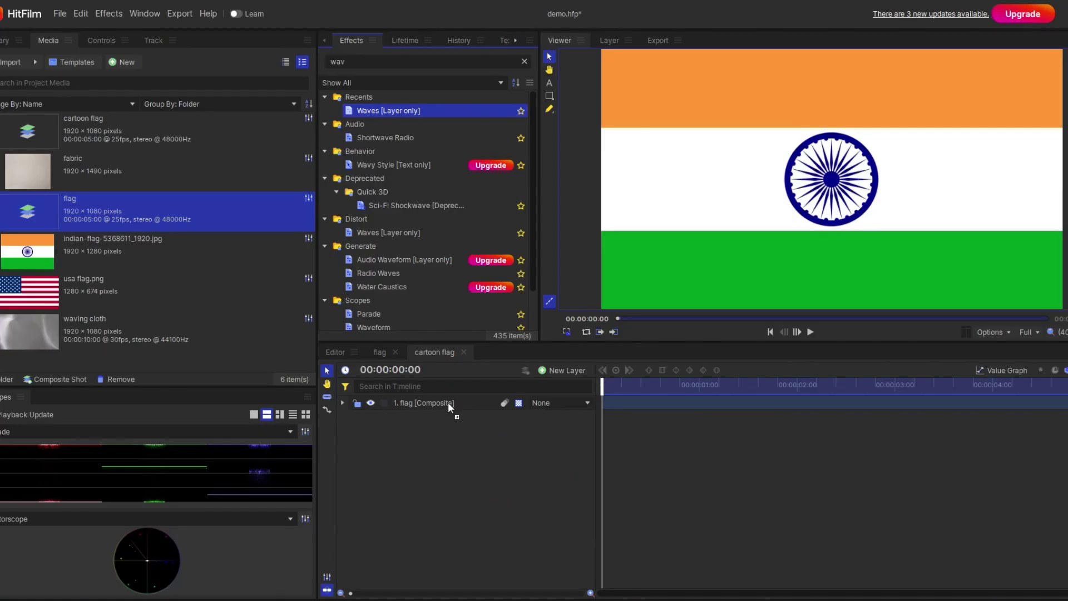
left_click_drag(448, 402, 447, 403)
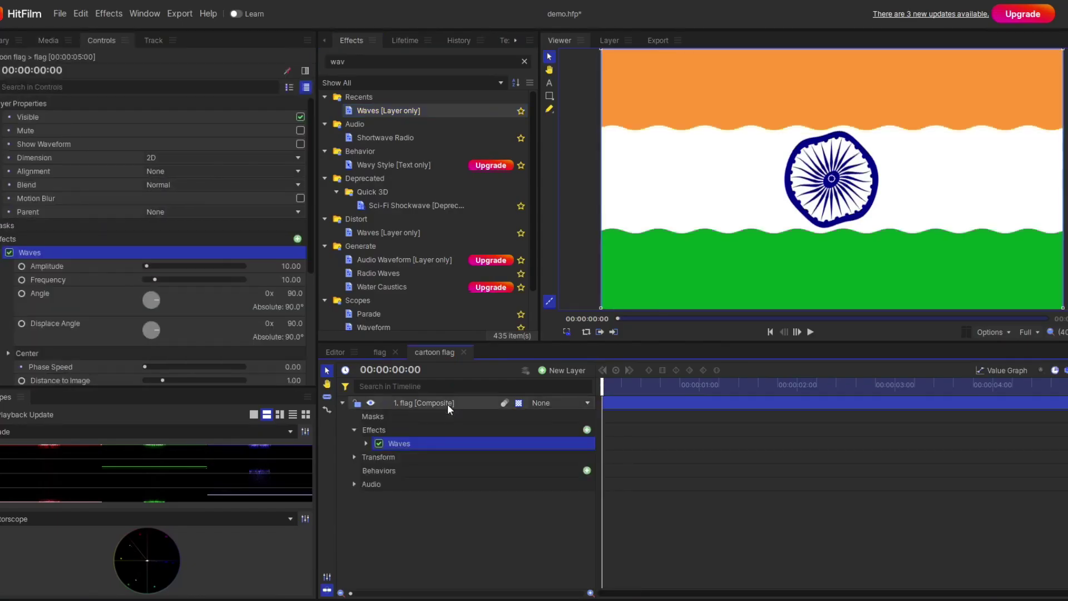
Set Waves Amplitude to 47, Frequency to 3 and Phase Speed to 0.09, and scrub to preview the ripple.
left_click(365, 443)
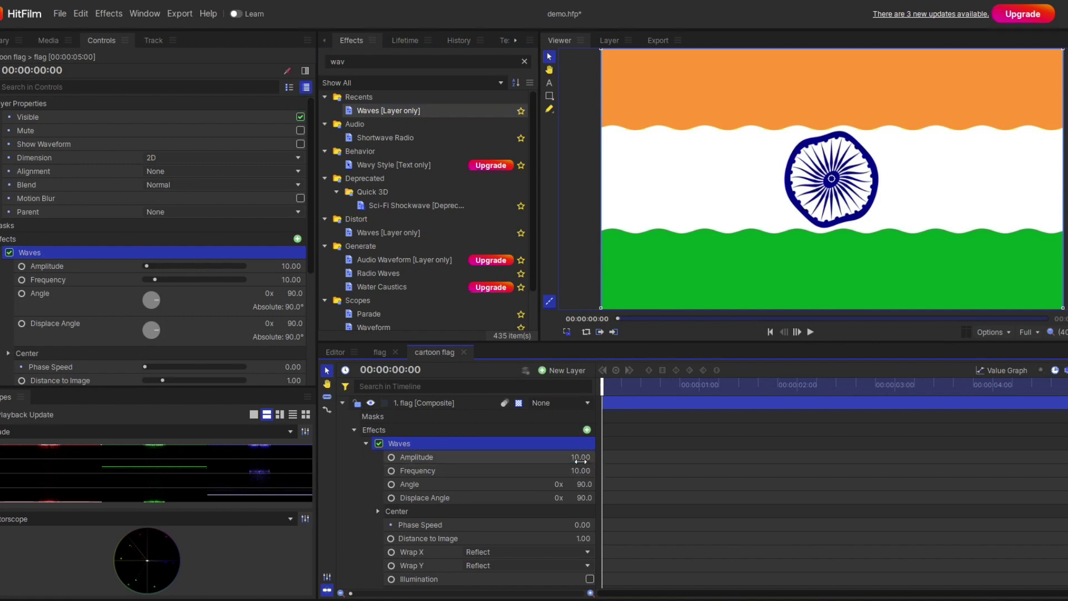
left_click_drag(580, 457, 592, 456)
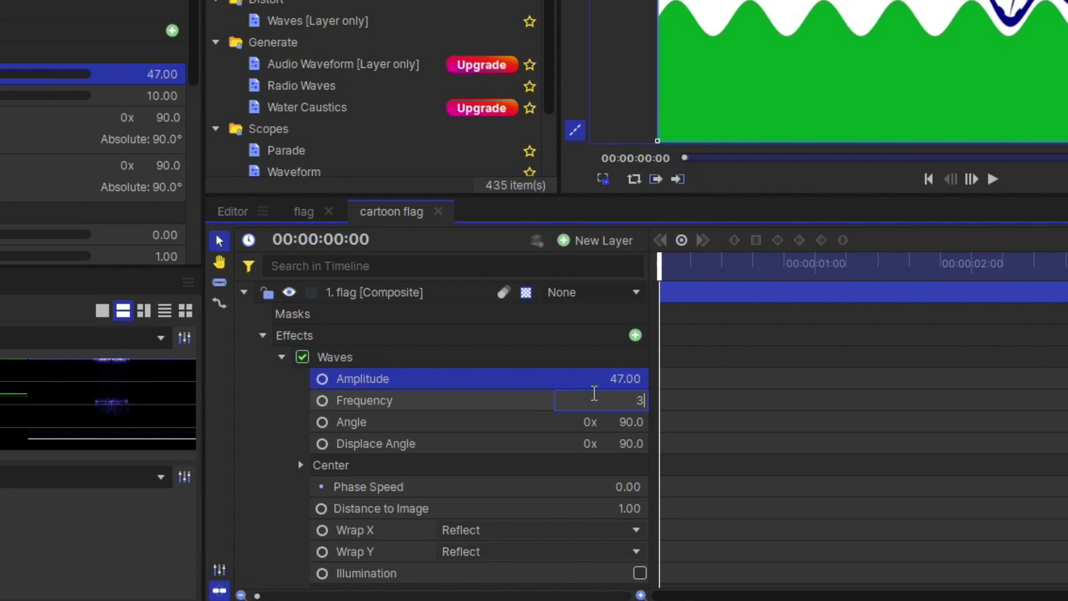
key("Return")
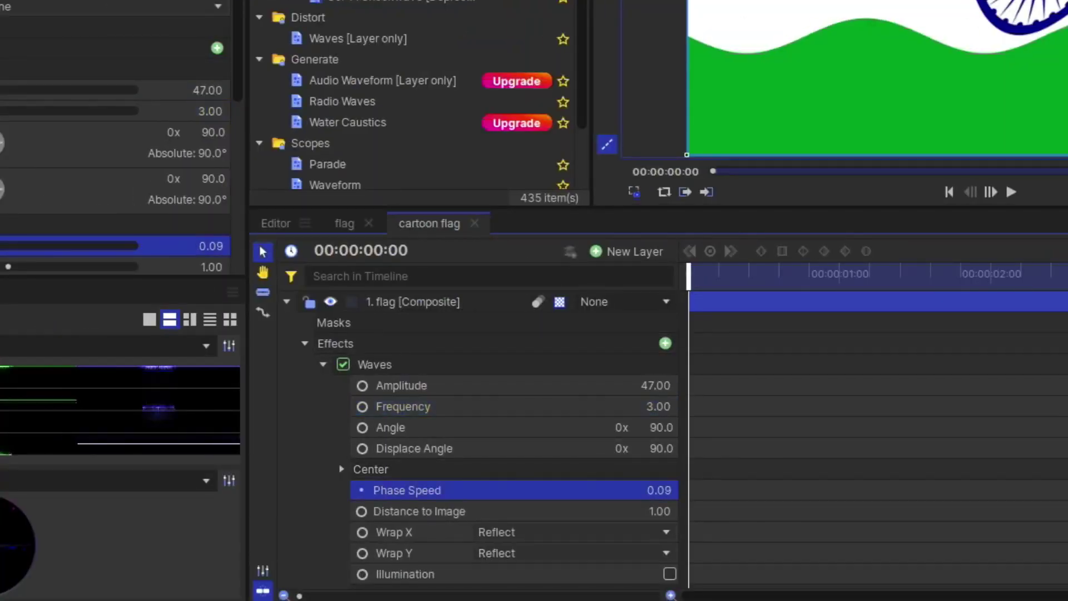
left_click_drag(692, 272, 1067, 384)
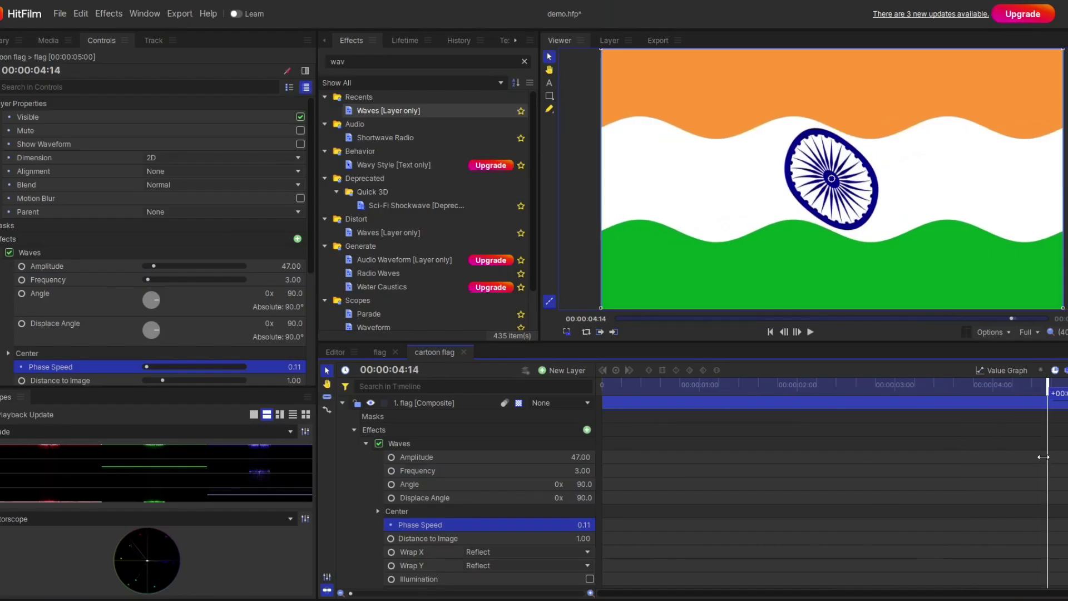
left_click_drag(1043, 456, 580, 457)
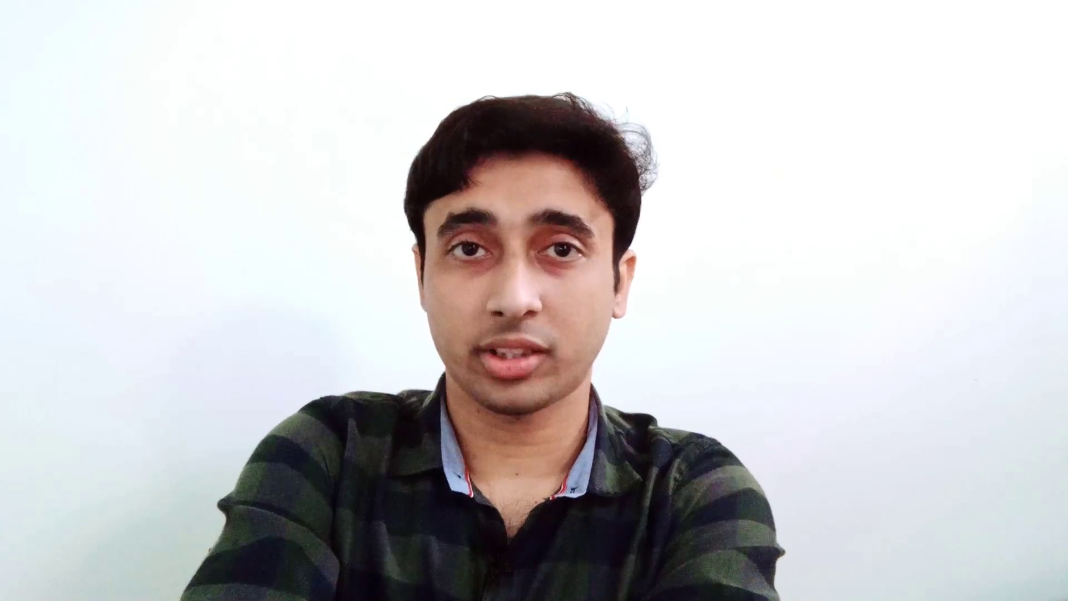
Scale the waving flag layer down to 80% and begin drawing a mask along its top edge.
left_click(354, 429)
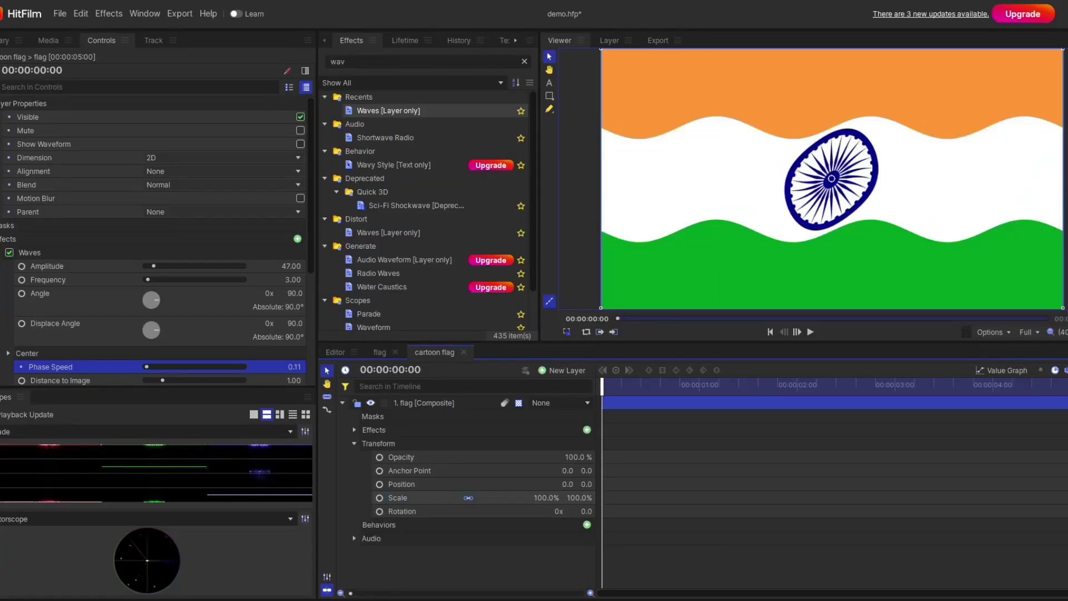
left_click_drag(545, 497, 517, 498)
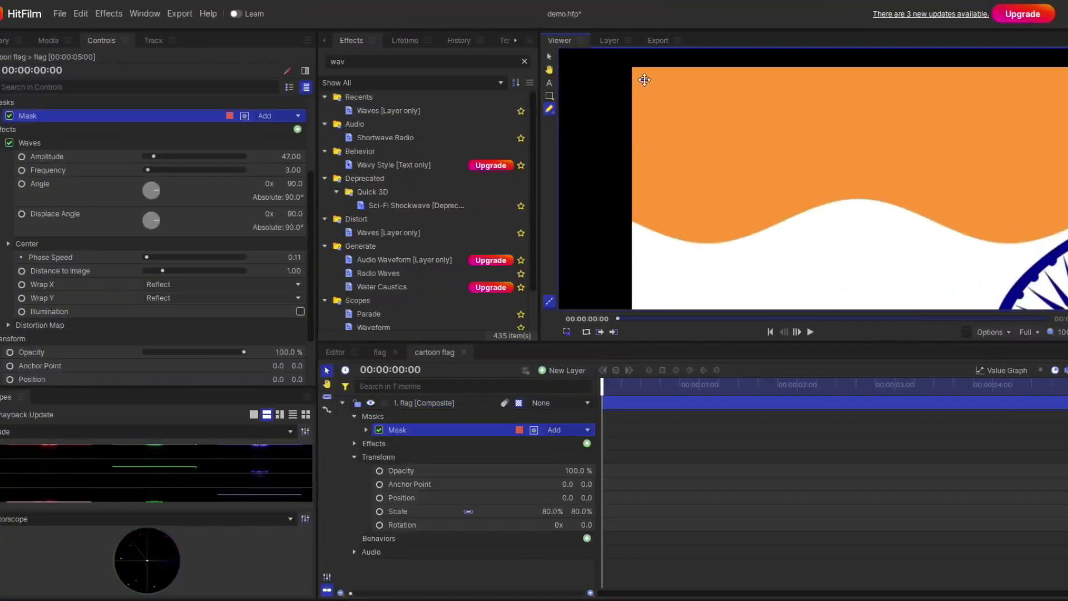
scroll(752, 121, "down", 5)
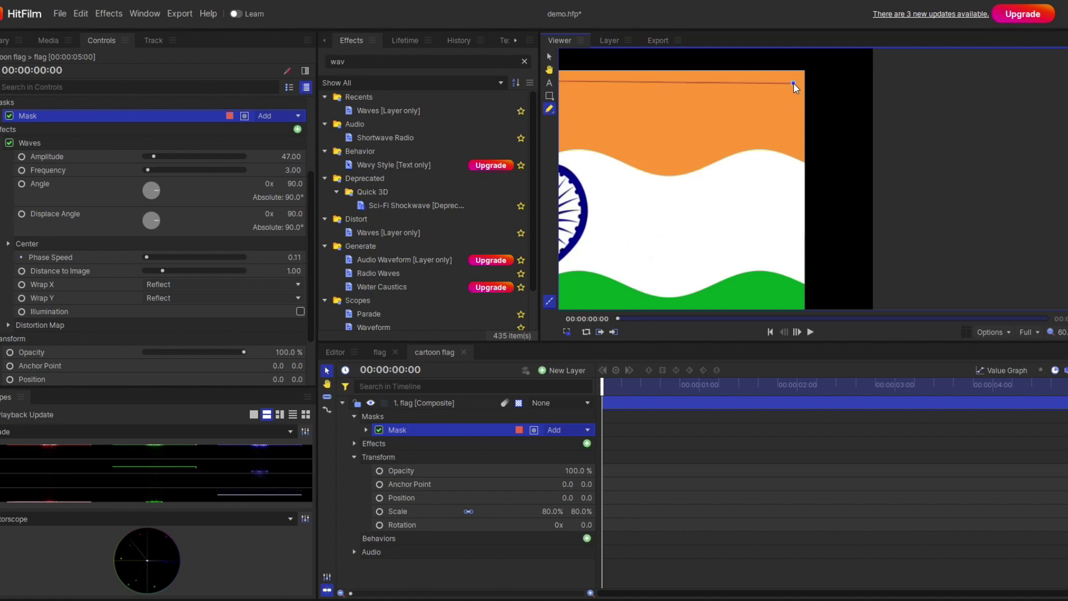
Close the rectangular mask around the flag and set wave Frequency 2 and Phase Speed 0.28.
scroll(768, 112, "up", 3)
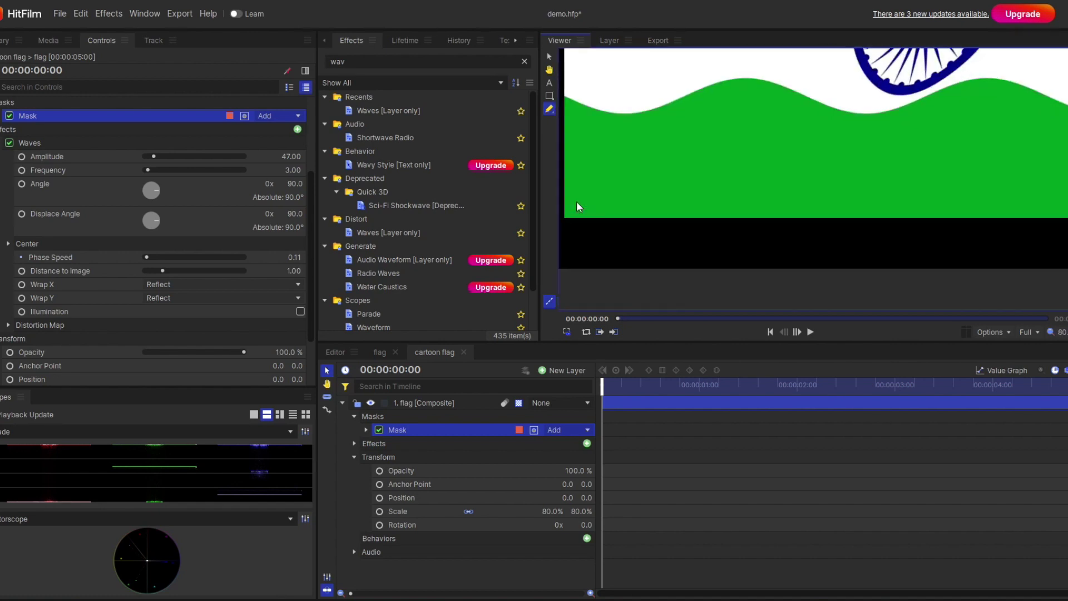
scroll(885, 229, "down", 2)
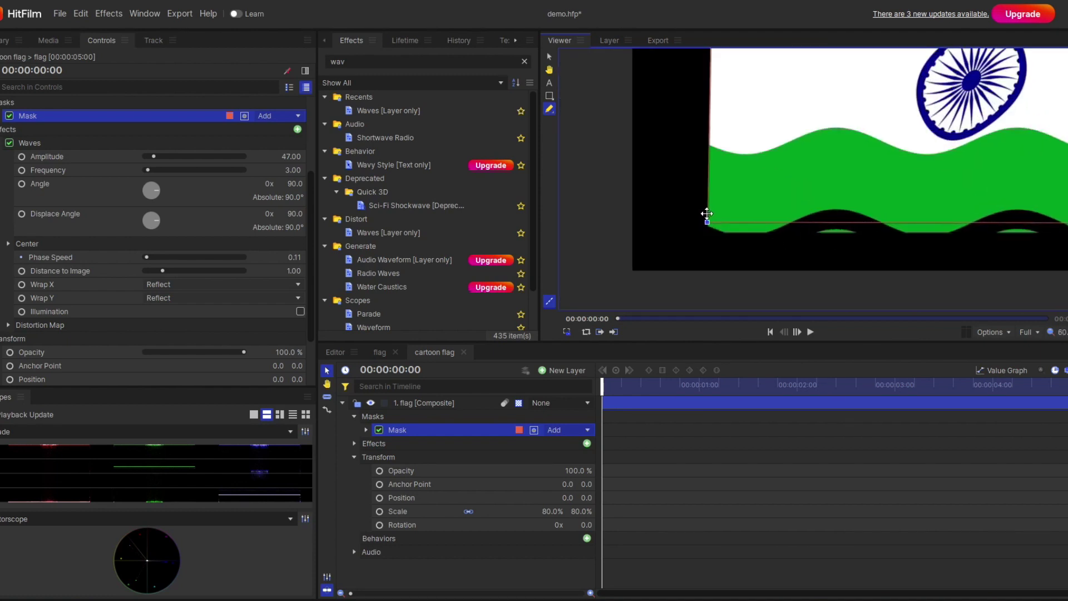
scroll(707, 213, "down", 2)
left_click_drag(874, 383, 602, 384)
left_click(437, 520)
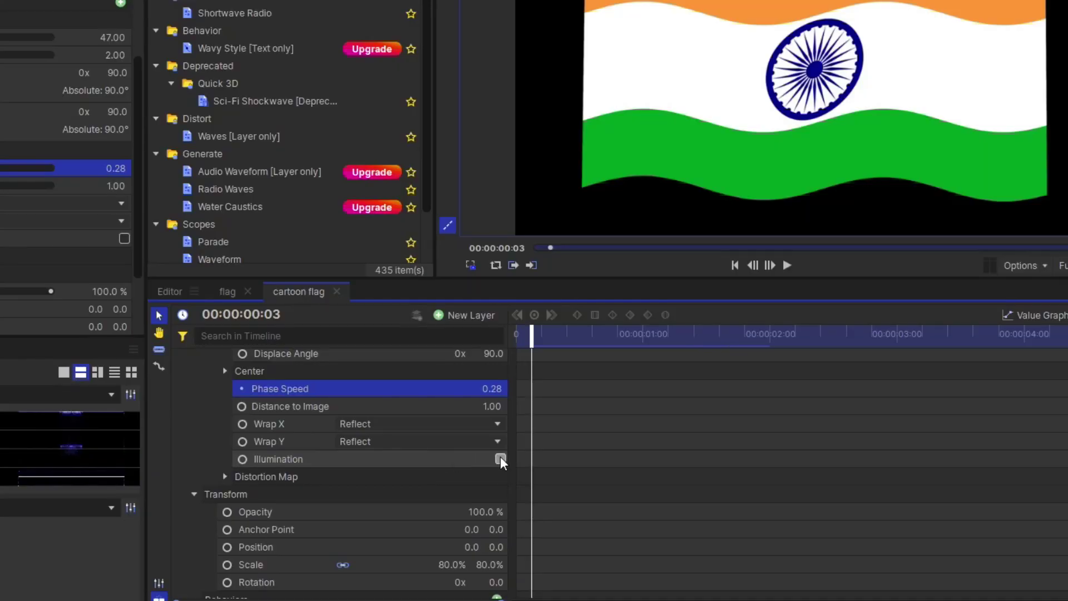
Enable Waves illumination with Angle 10.5, Direction 78, Shadow Darkness 0.12 and Light Brightness 1.10.
left_click(579, 477)
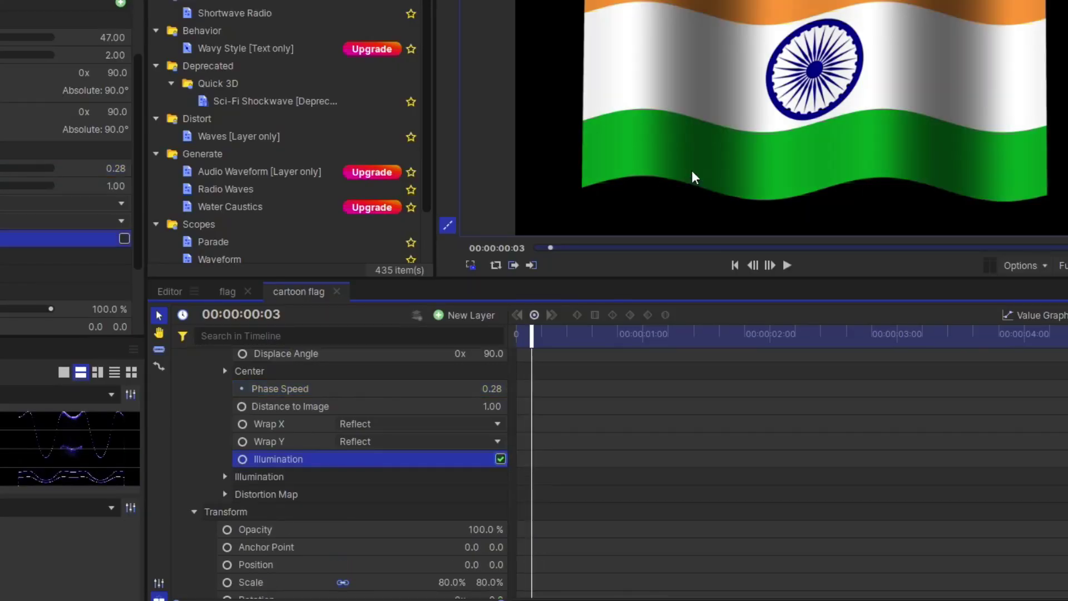
left_click(226, 477)
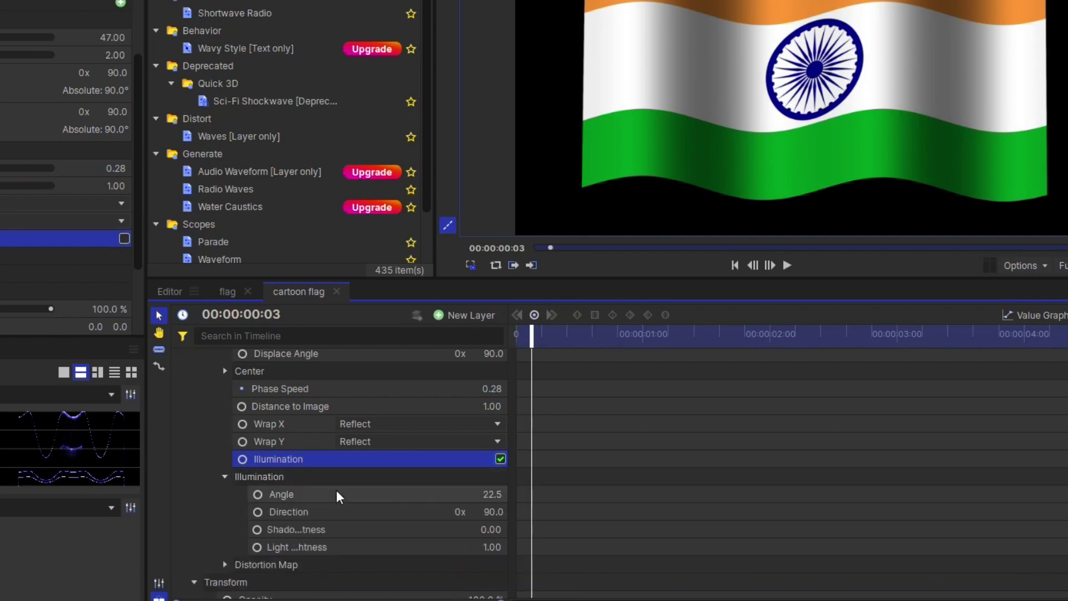
left_click_drag(492, 494, 481, 494)
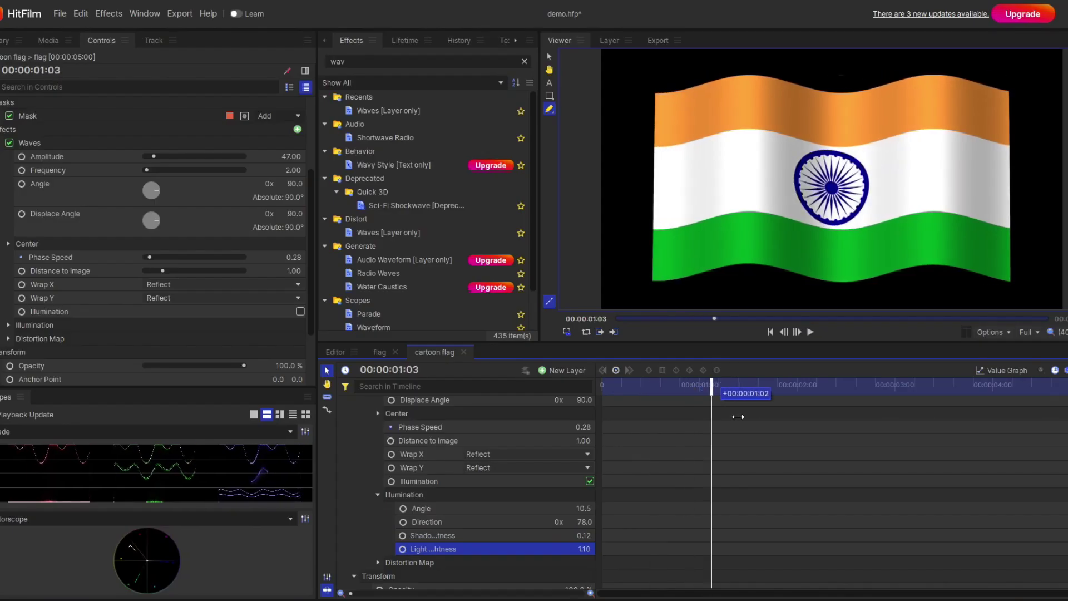
left_click_drag(737, 415, 832, 411)
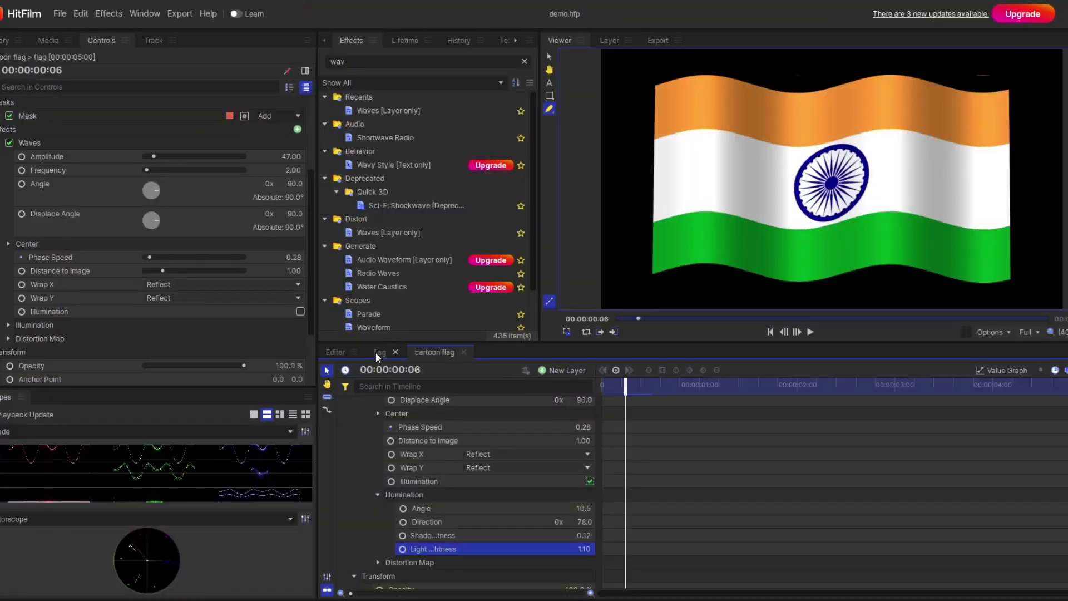
left_click(376, 352)
Add usa flag.png to the flag composite, hide the Indian flag layer, and preview the waving result.
left_click_drag(339, 292, 352, 324)
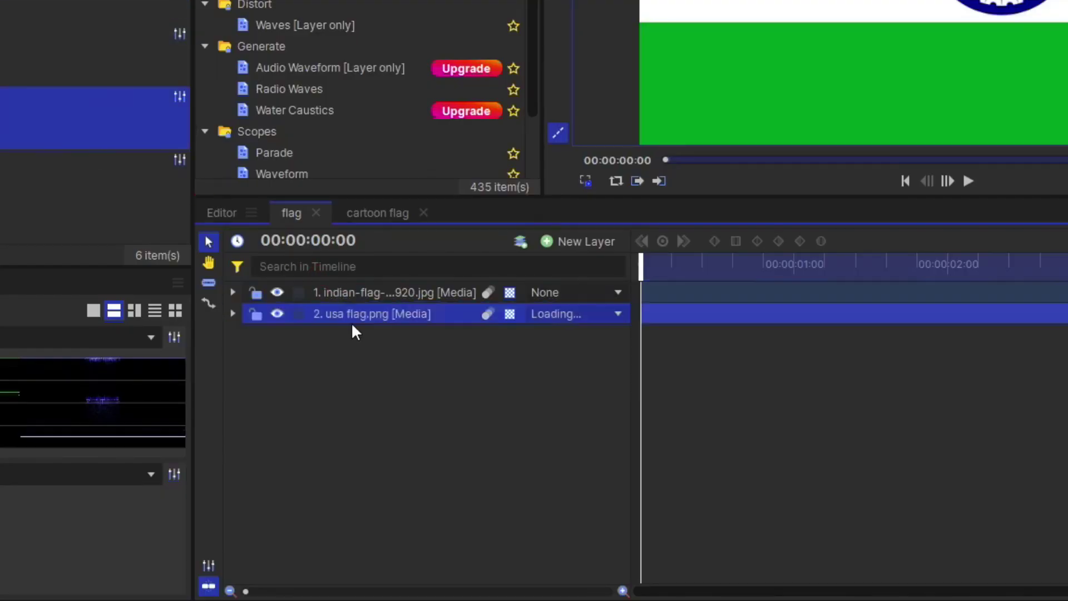
left_click(273, 292)
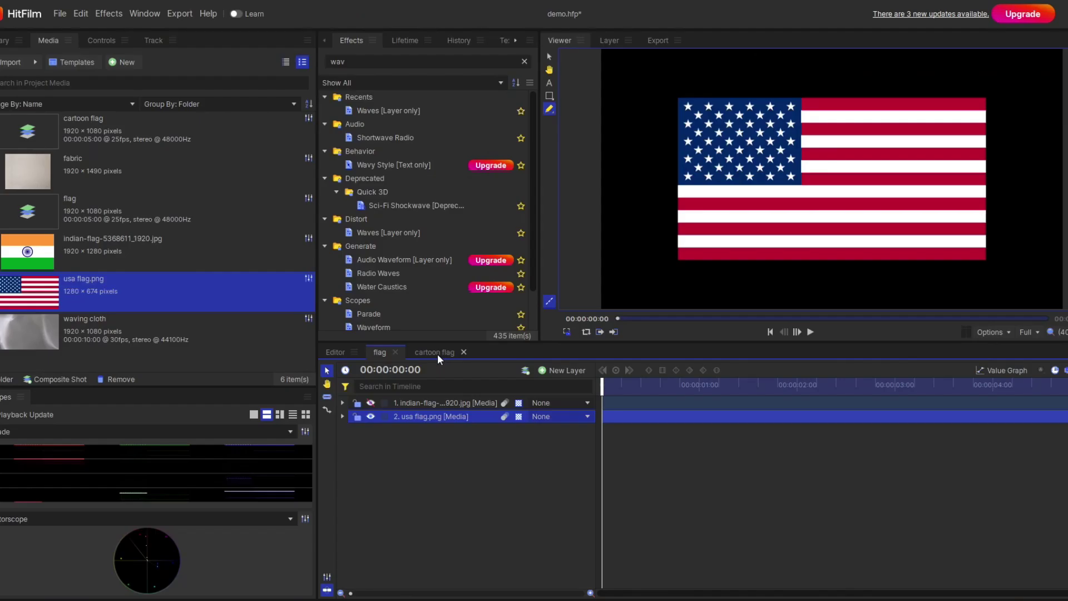
left_click(382, 215)
left_click_drag(690, 294, 817, 288)
left_click_drag(713, 400, 866, 469)
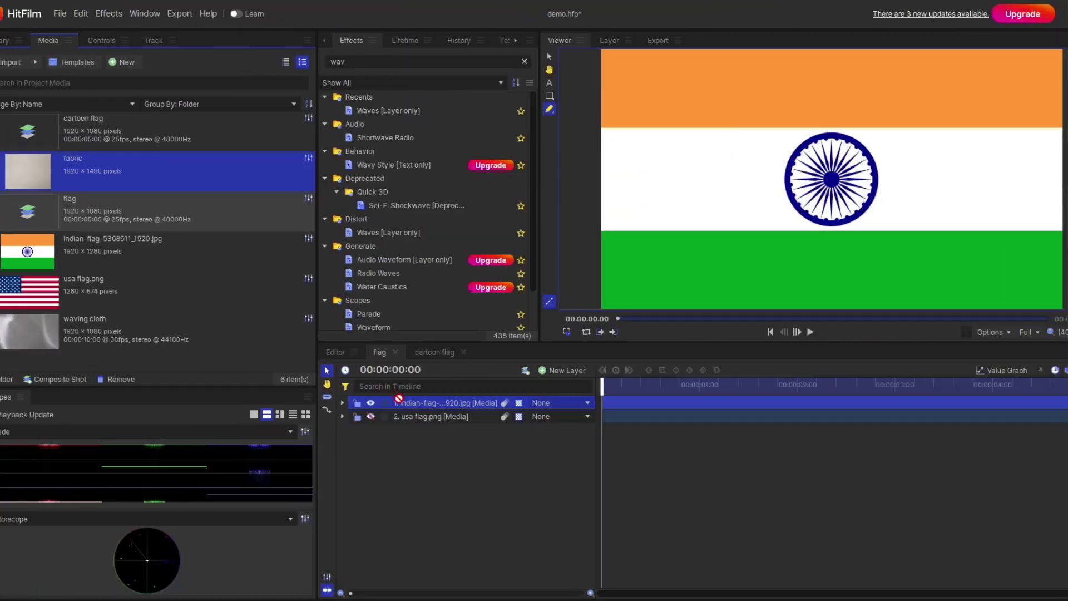
Place the fabric texture as the top layer of the flag composite with Multiply blending.
left_click_drag(28, 170, 406, 402)
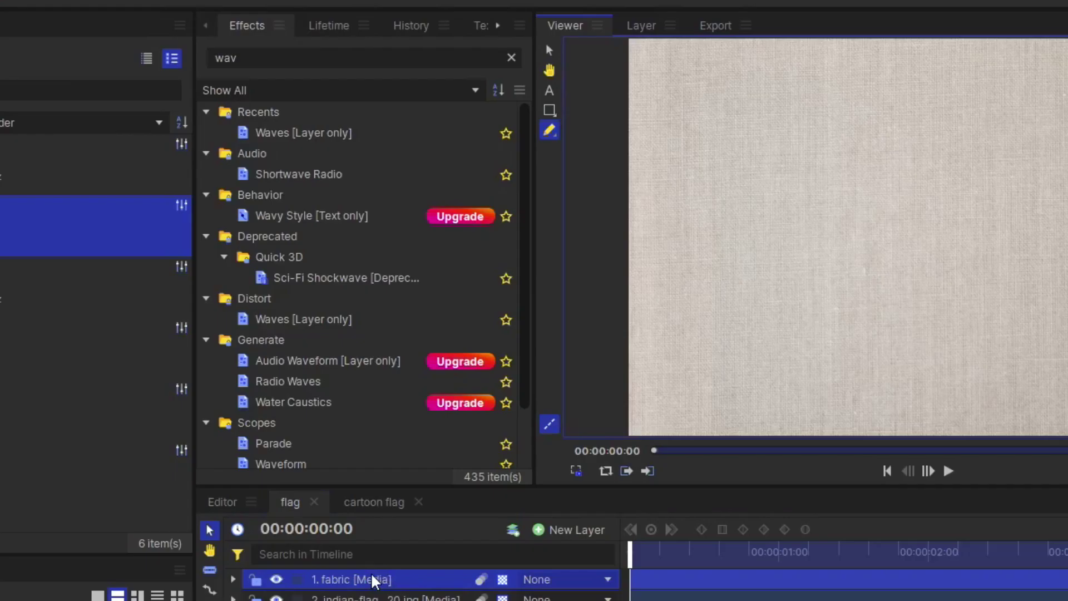
right_click(432, 399)
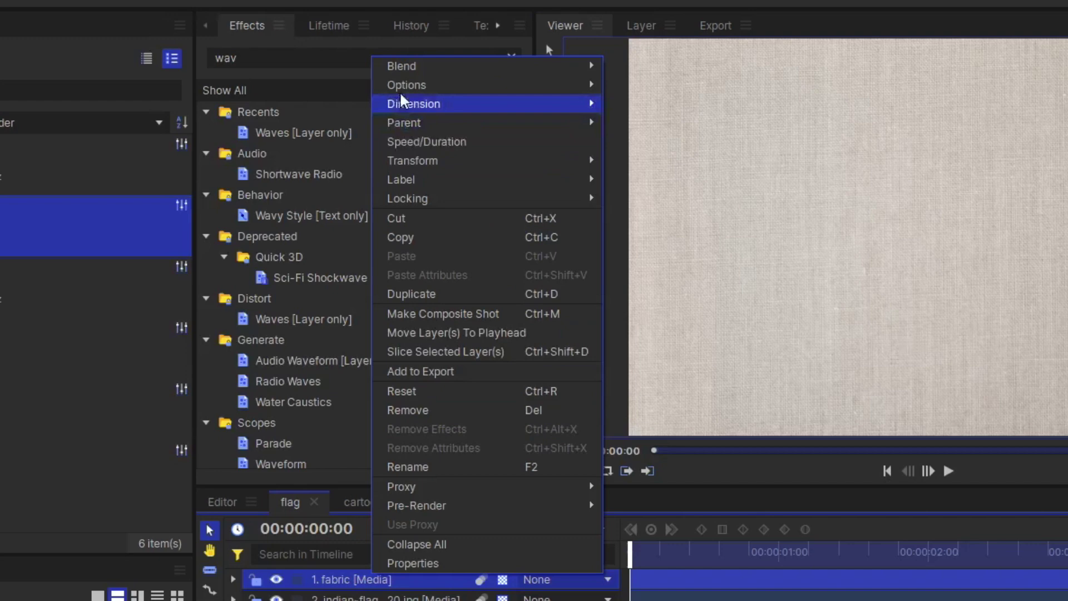
mouse_move(458, 72)
left_click(639, 332)
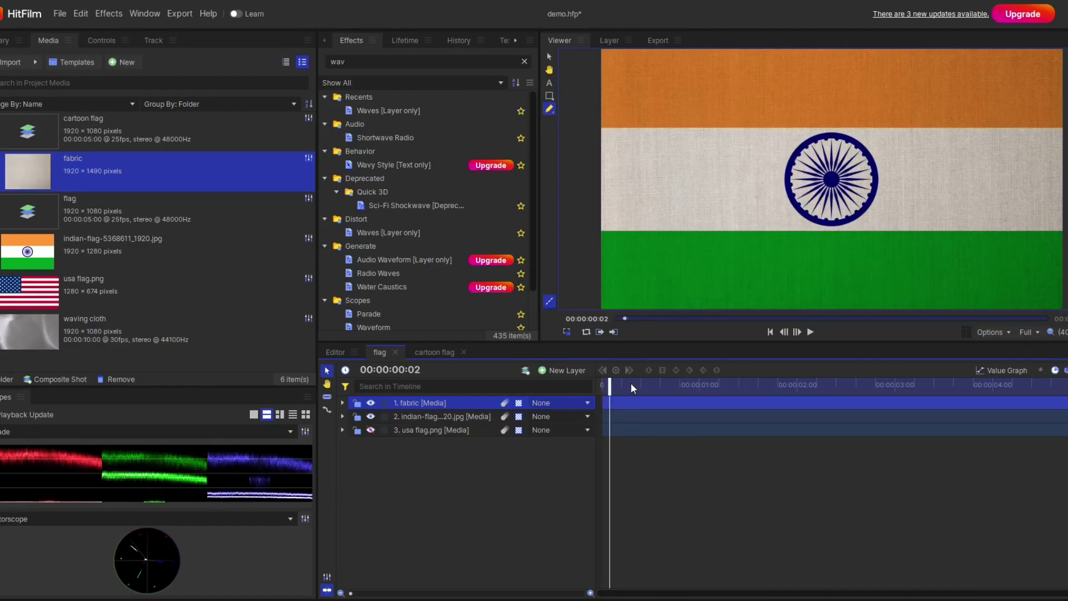
Preview the textured waving flag over time in the cartoon flag composite.
scroll(718, 273, "up", 3)
left_click(434, 352)
scroll(748, 240, "up", 4)
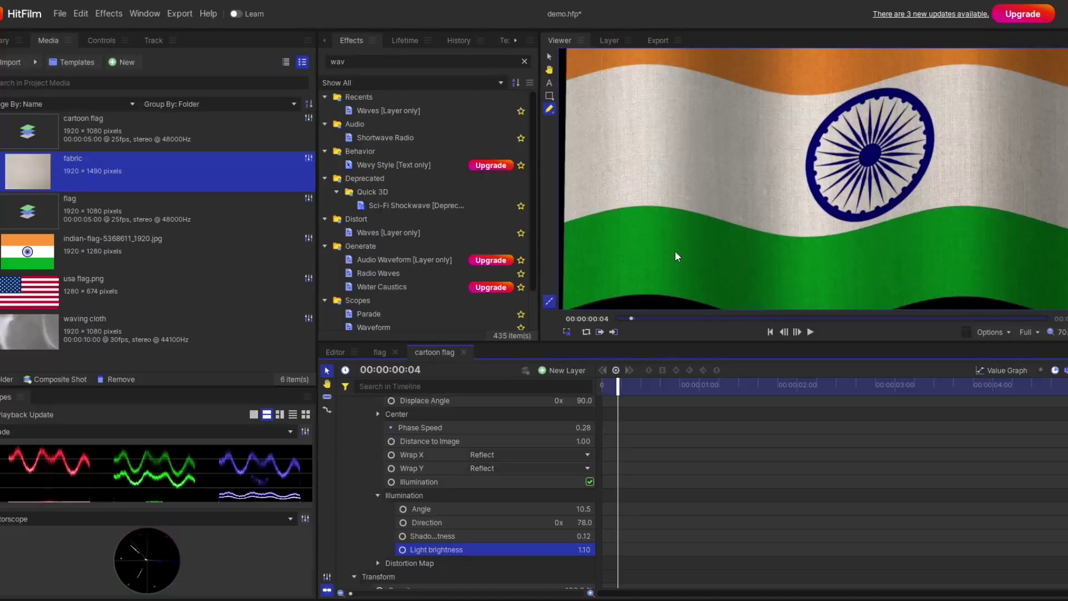
scroll(677, 256, "down", 1)
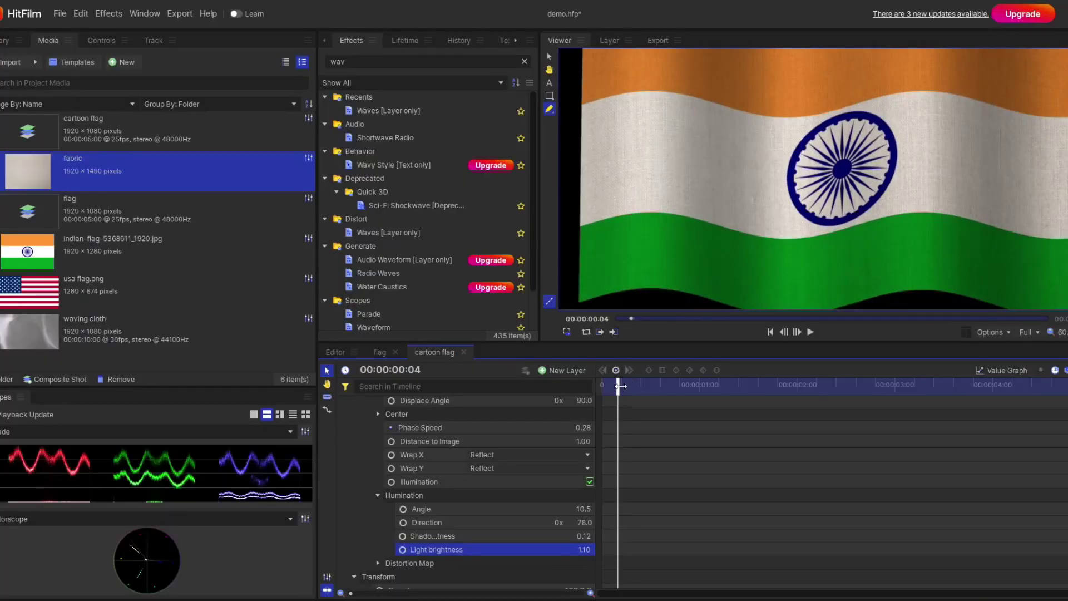
scroll(673, 269, "down", 2)
left_click_drag(622, 385, 851, 386)
Apply Brightness & Contrast to the fabric layer and raise its Brightness to 41.
type("right")
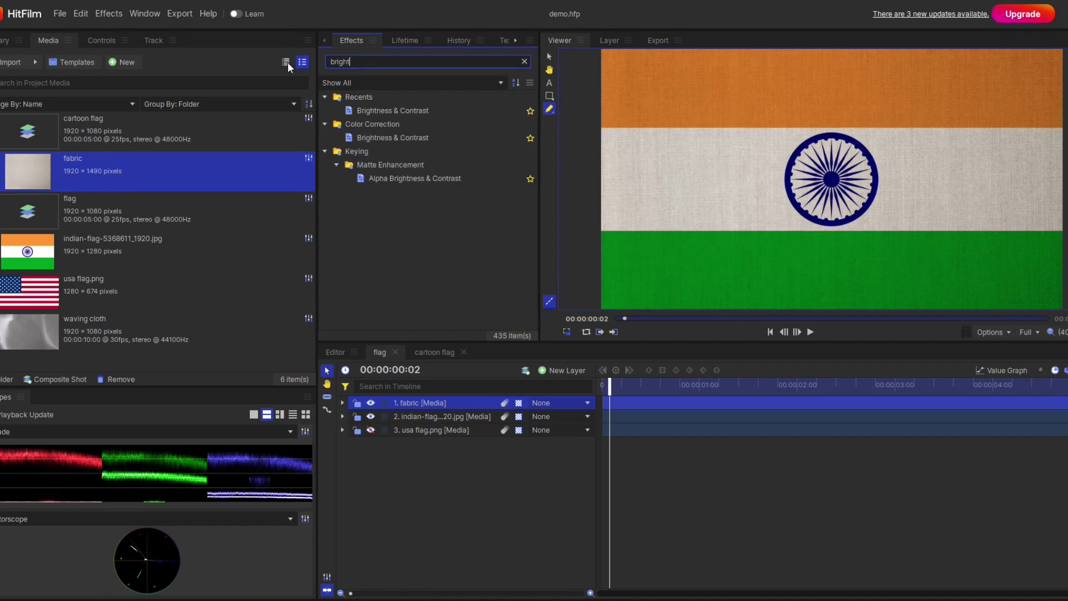
left_click_drag(426, 401, 426, 403)
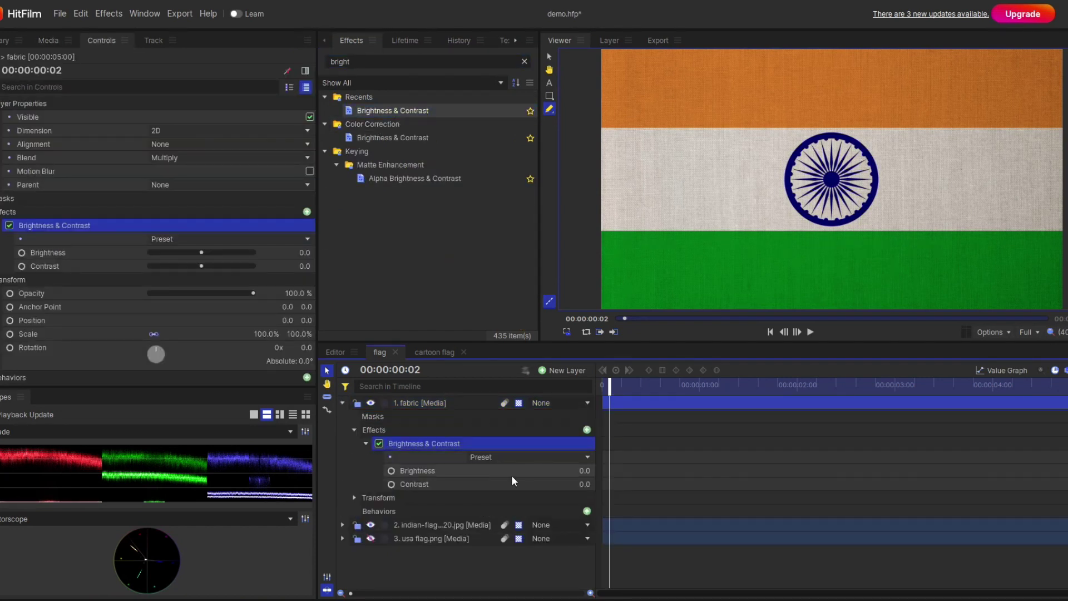
left_click_drag(512, 475, 556, 475)
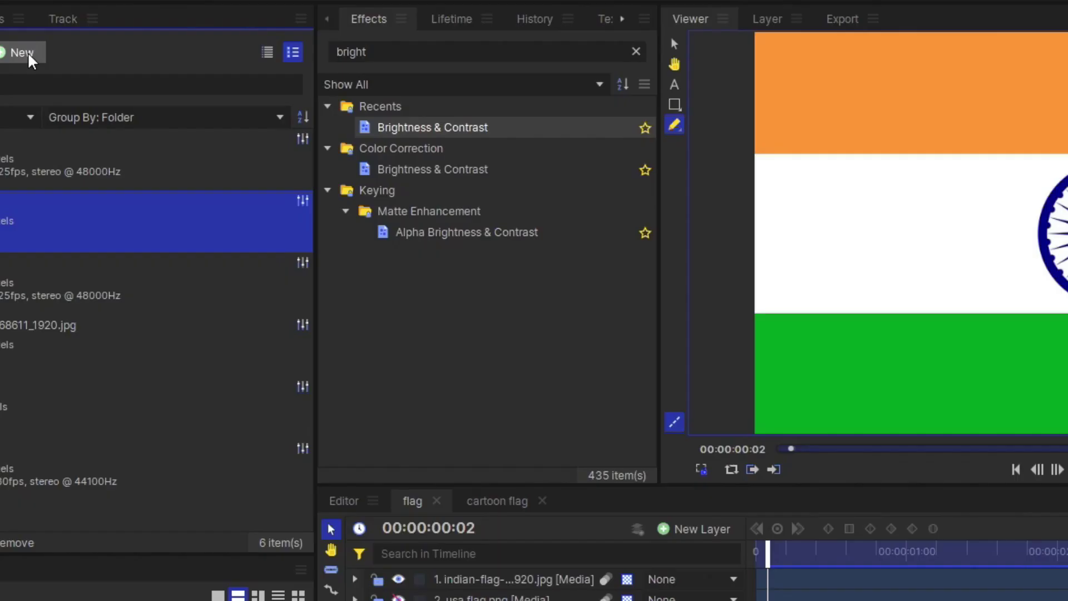
Create a new composite shot named 'real flag'.
left_click(26, 53)
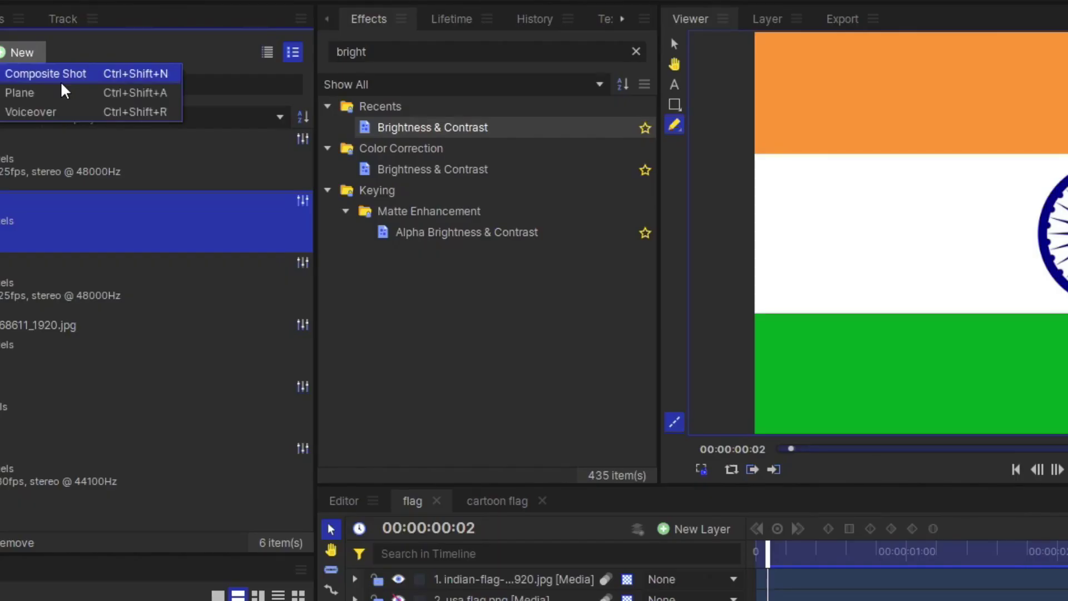
left_click(48, 72)
triple_click(712, 191)
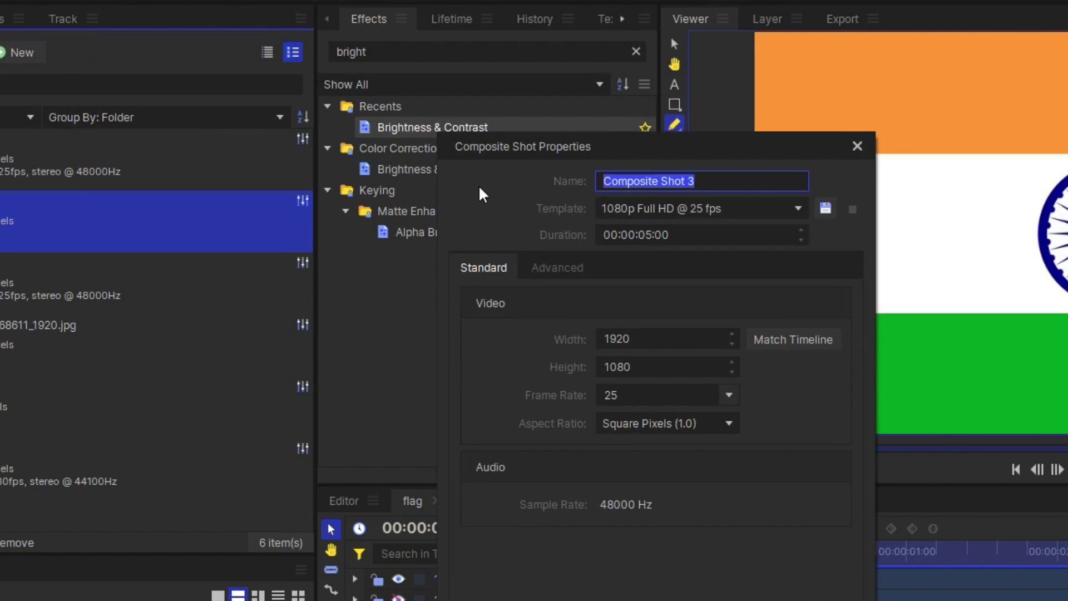
type("real flag")
key("Return")
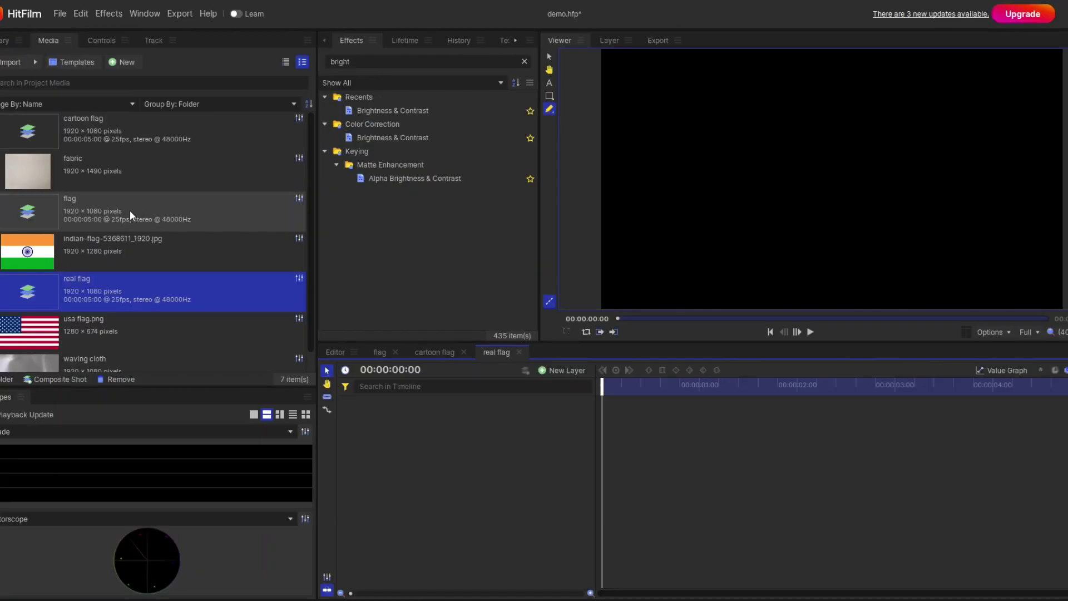
Add the flag composite to the real flag timeline with the waving cloth footage stacked above it.
left_click_drag(130, 212, 350, 359)
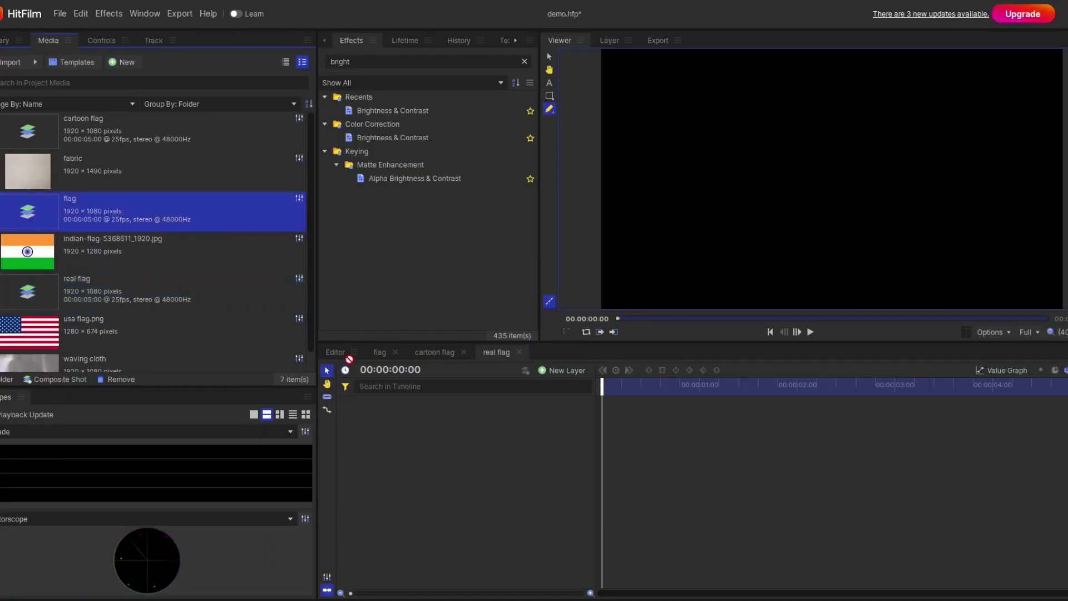
left_click_drag(461, 457, 650, 420)
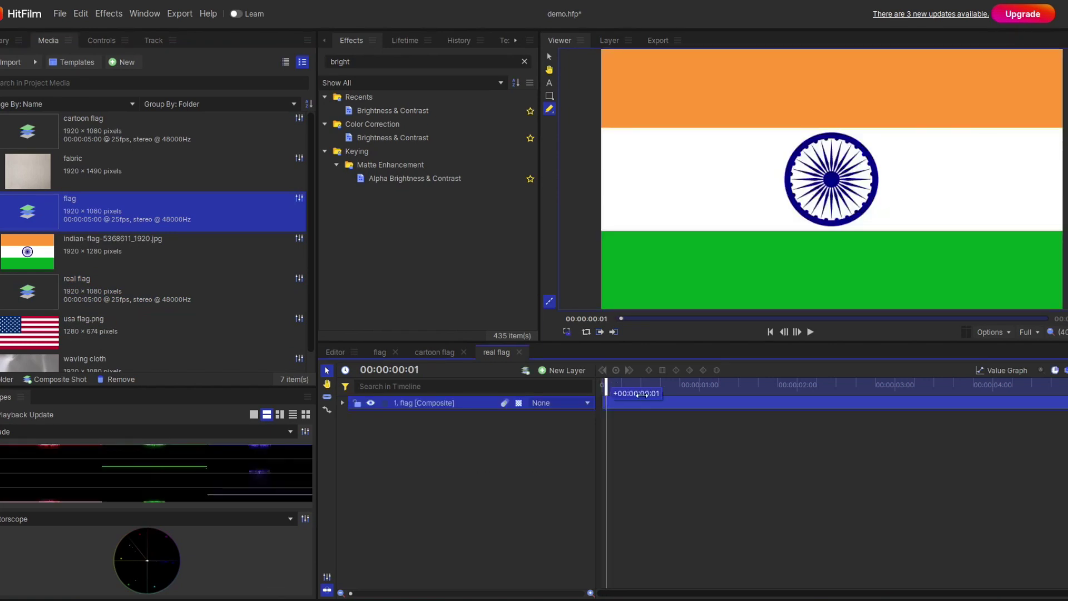
left_click_drag(84, 360, 435, 403)
left_click_drag(437, 401, 437, 401)
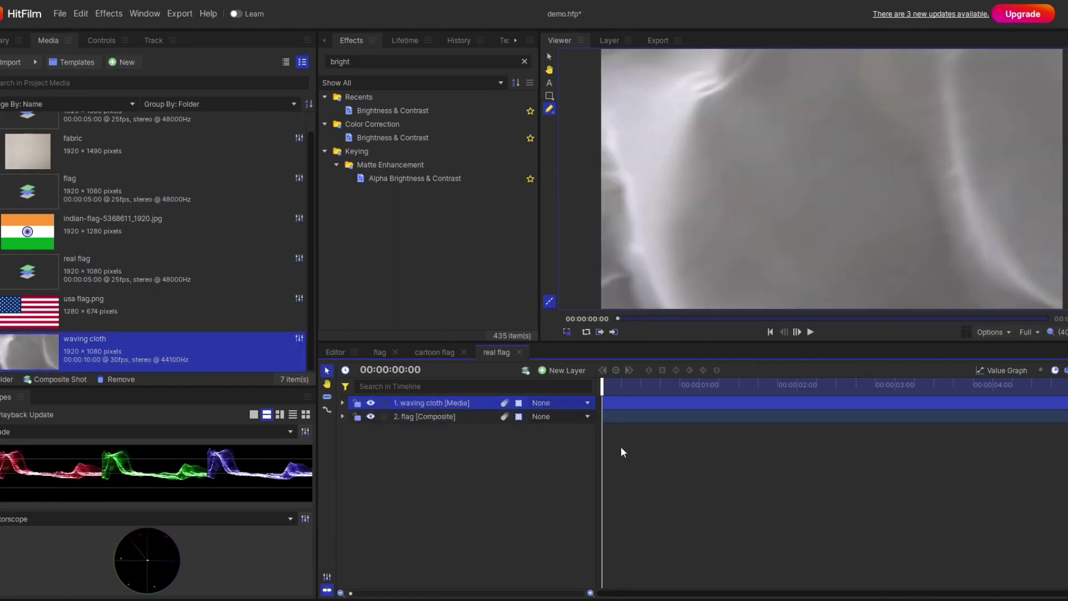
mouse_move(610, 381)
left_mouse_down()
mouse_move(894, 431)
mouse_move(963, 389)
mouse_move(781, 431)
mouse_move(602, 383)
left_mouse_up()
Rotate the cloth layer about 180° and preview the composite near two seconds.
left_click(787, 185)
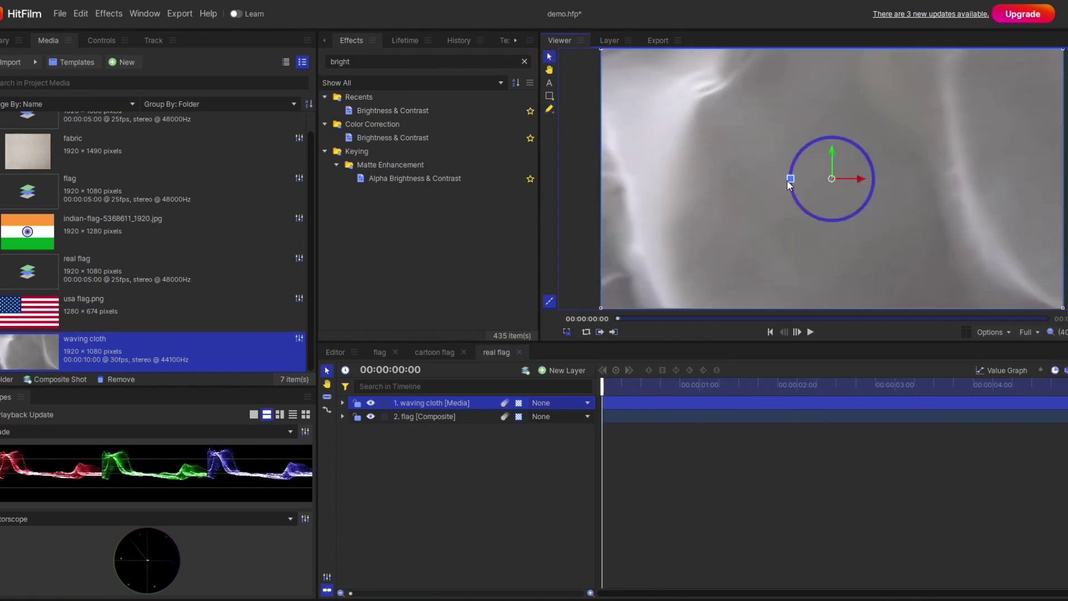
left_click_drag(790, 178, 905, 183)
left_click_drag(775, 384, 829, 430)
Set the waving cloth layer's blend mode to Multiply and scrub through frames to check the cloth shading.
right_click(431, 403)
mouse_move(451, 70)
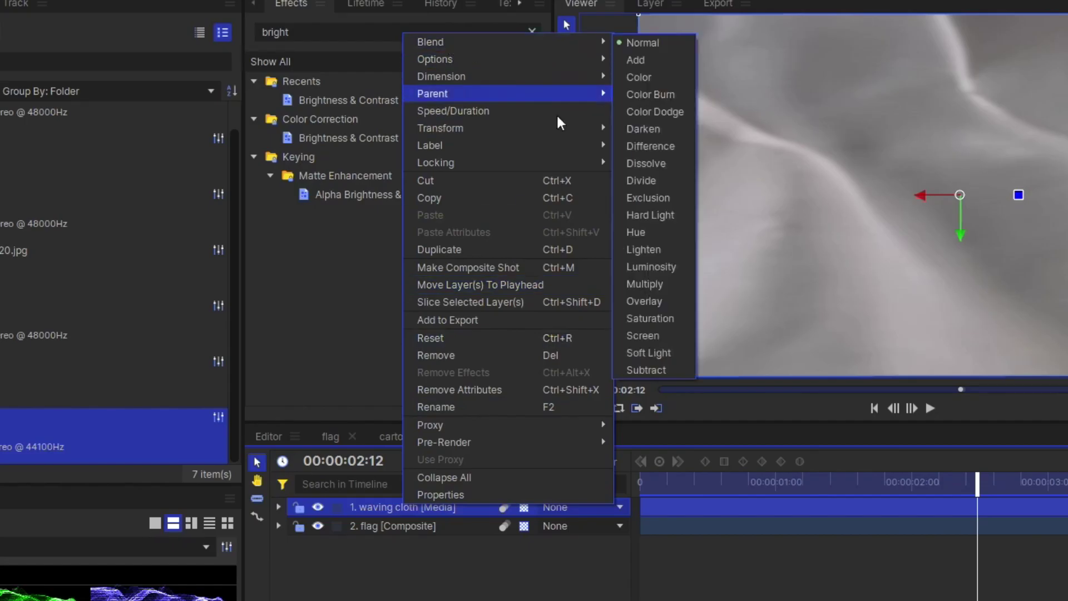
left_click(643, 283)
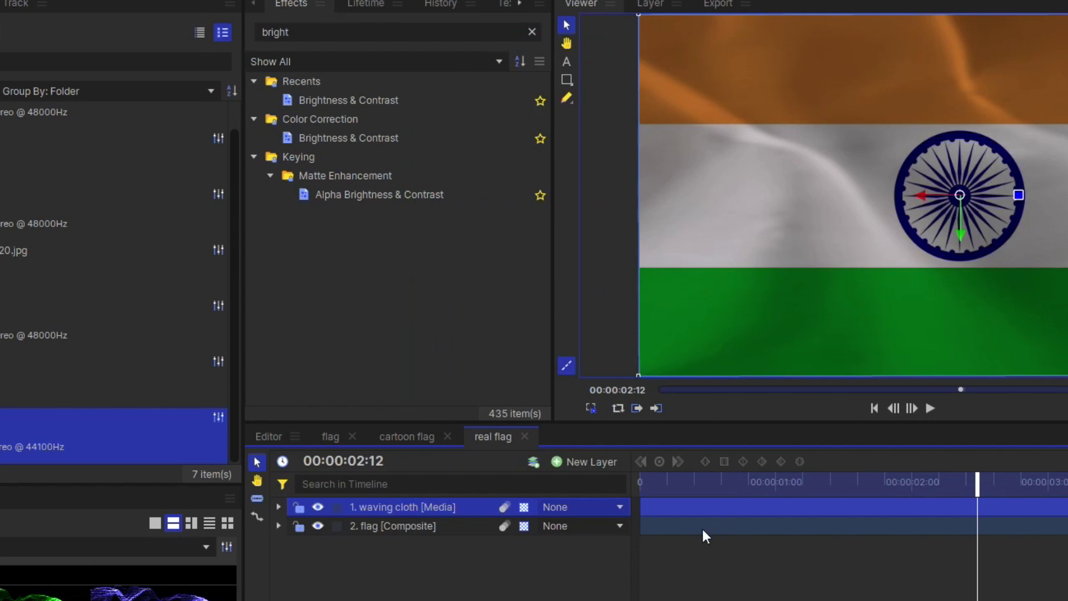
left_click_drag(659, 483, 1067, 566)
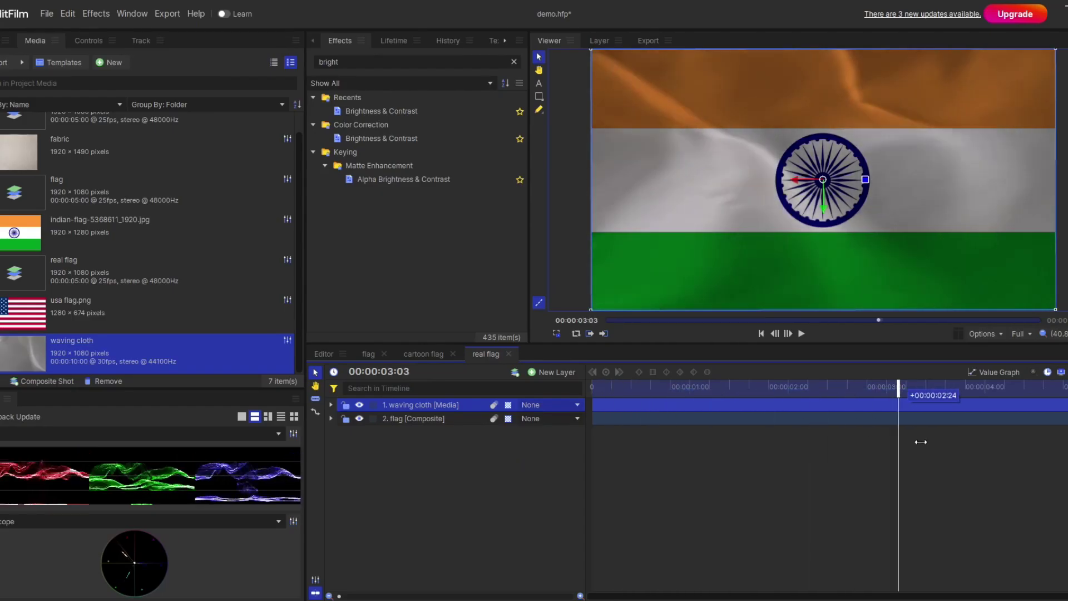
left_click_drag(996, 447, 917, 396)
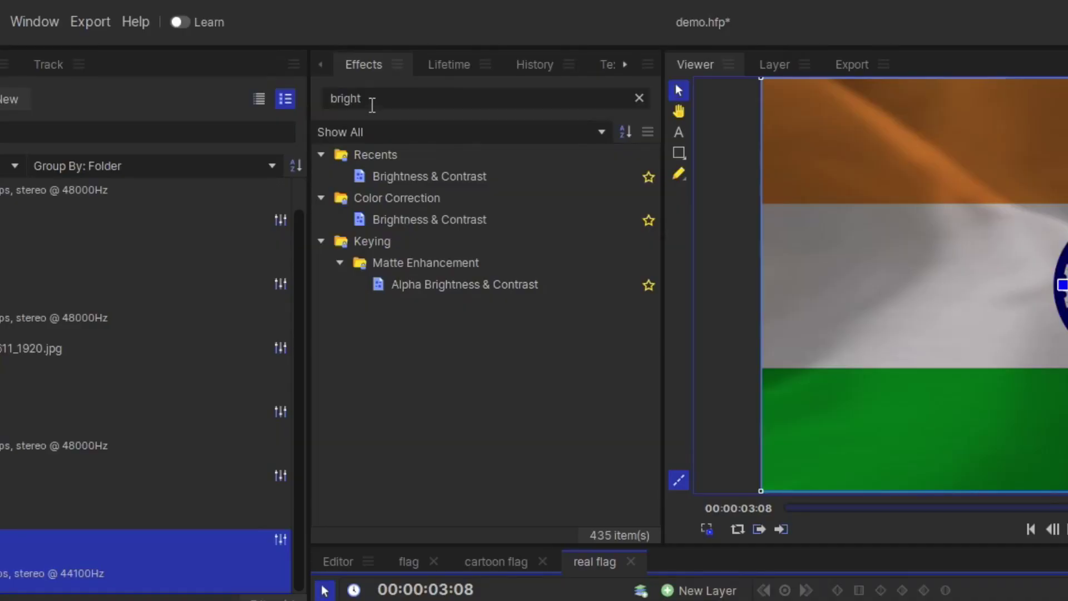
Replace the effects search text with 'displa' to list the Displacement effects.
double_click(371, 104)
type("displa")
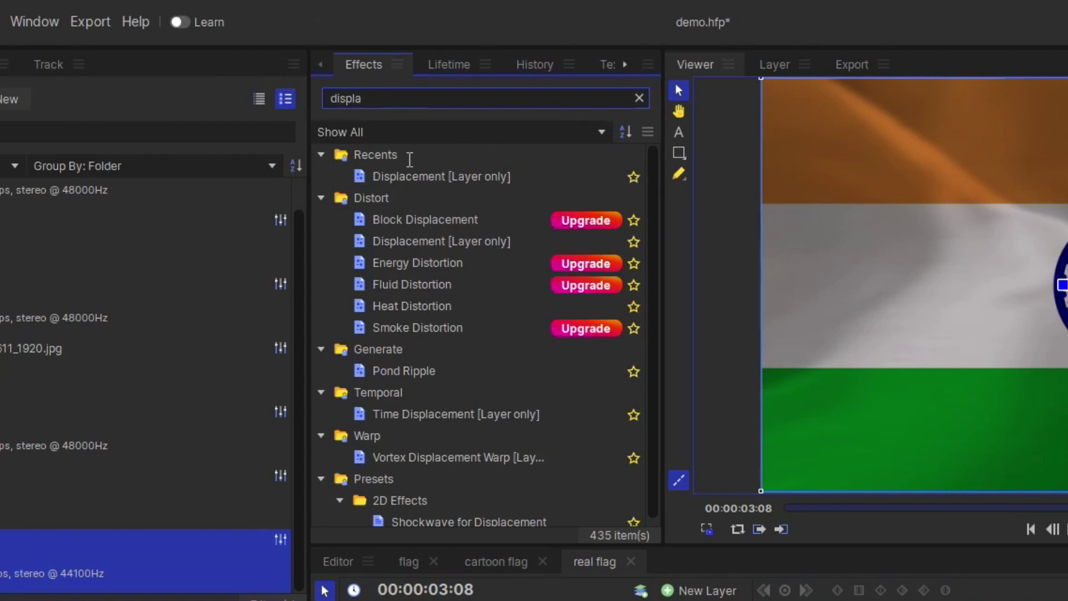
Apply Displacement [Layer only] to the flag layer, source it from 1. waving cloth, and hide the cloth layer.
left_click(422, 176)
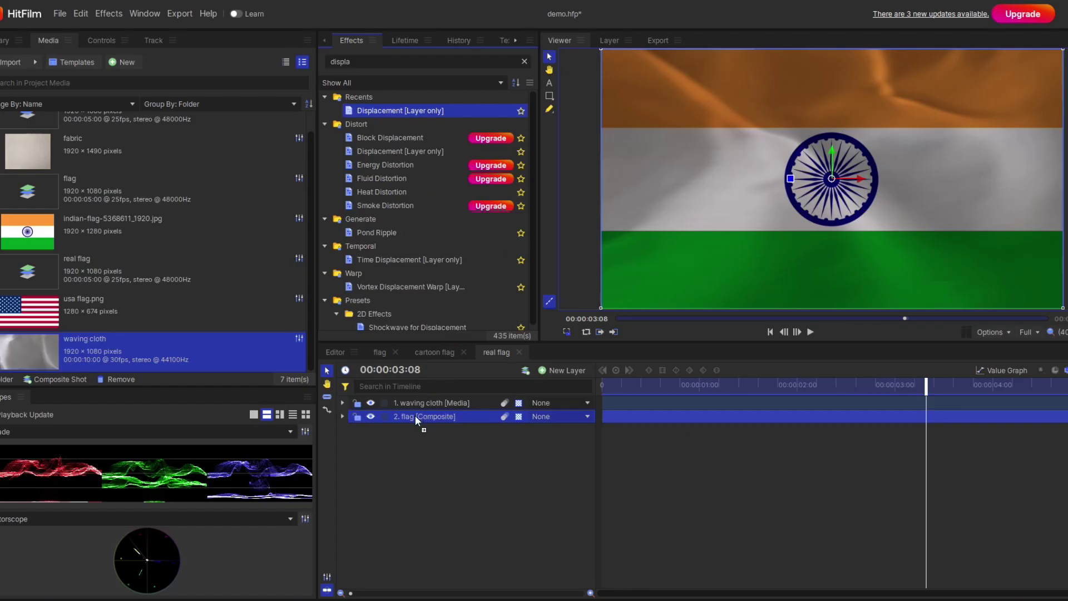
left_click_drag(415, 414, 414, 415)
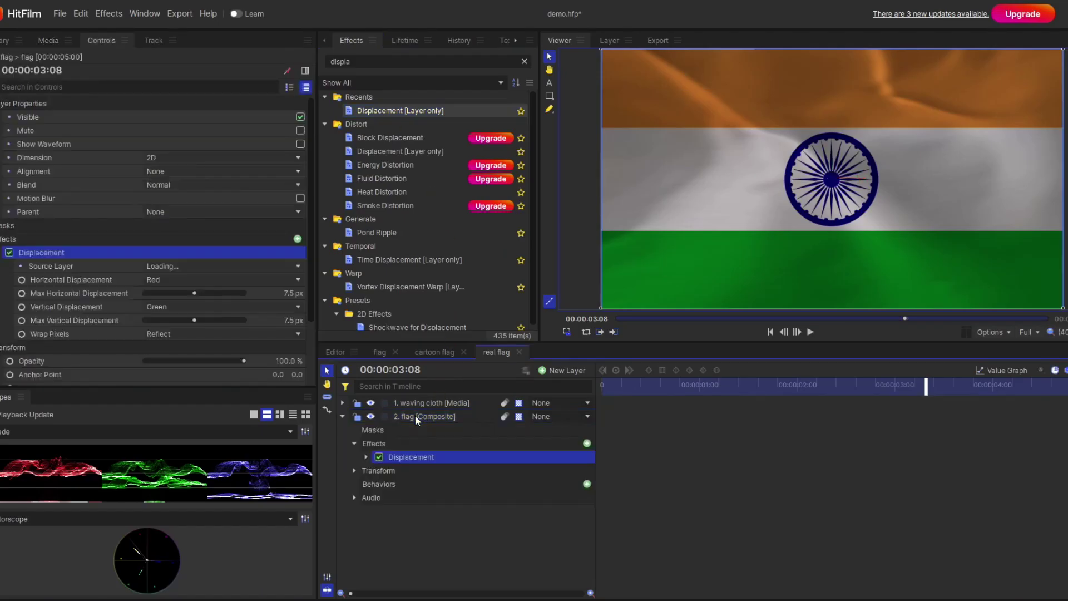
left_click(365, 458)
left_click(498, 470)
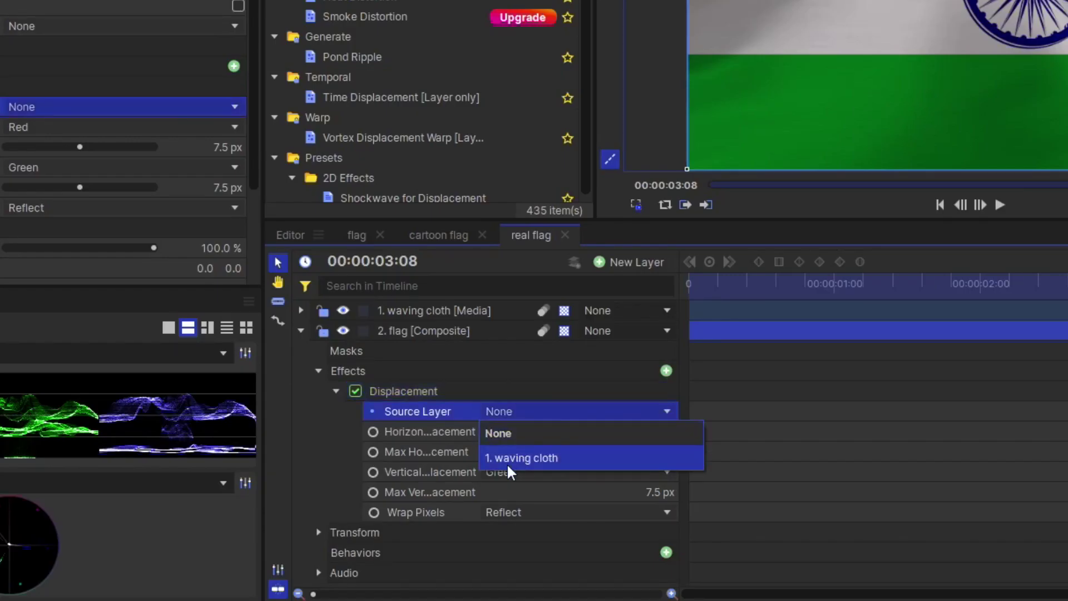
left_click(507, 465)
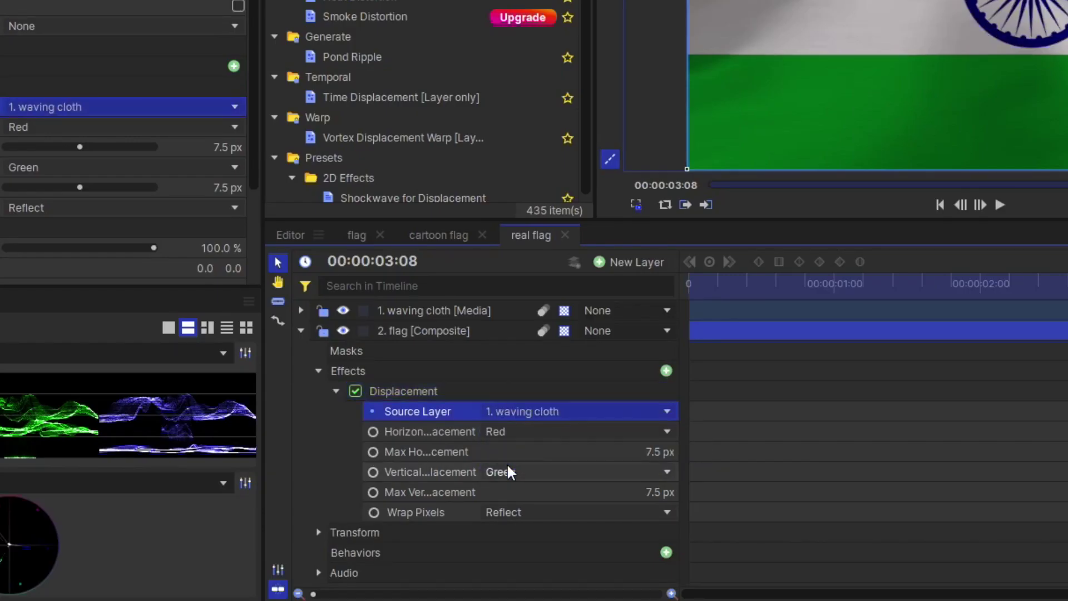
left_click(341, 309)
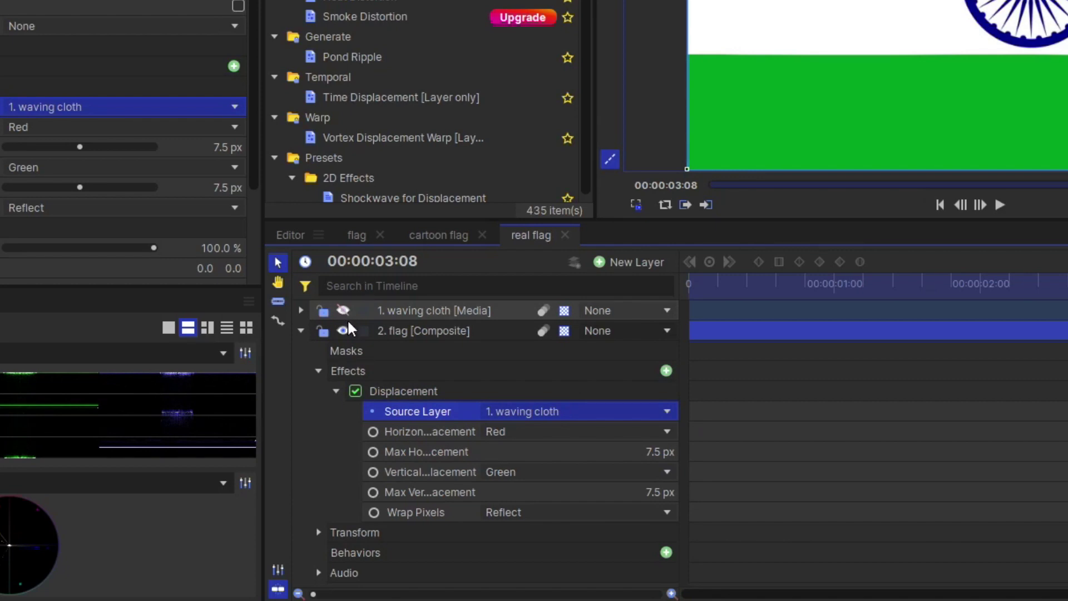
right_click(436, 310)
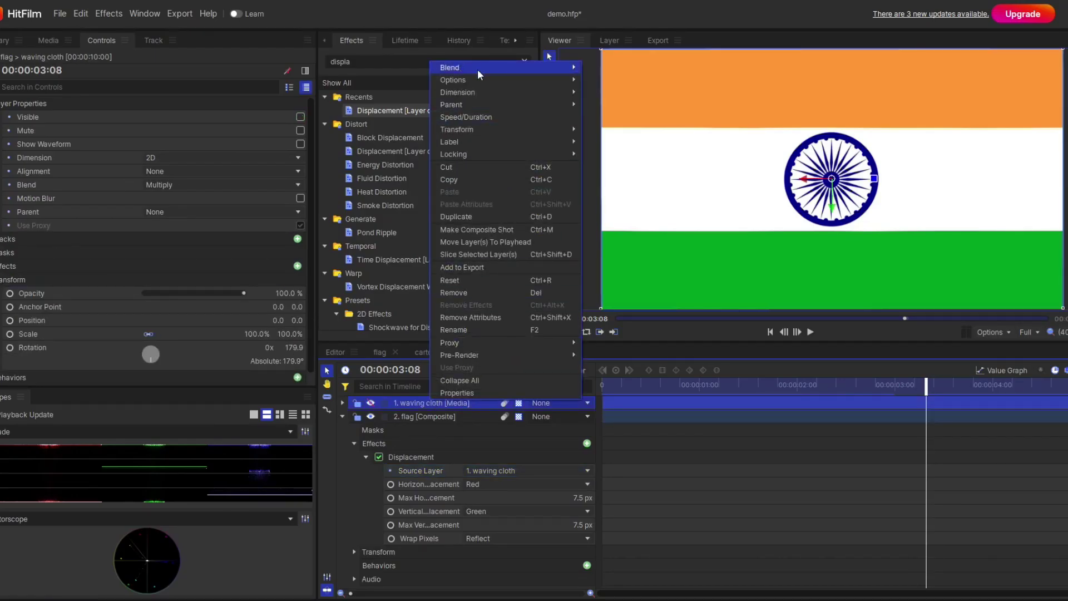
Return the cloth layer to Normal blending and set displacement to 37.5 px horizontal, 151.5 px vertical.
mouse_move(552, 69)
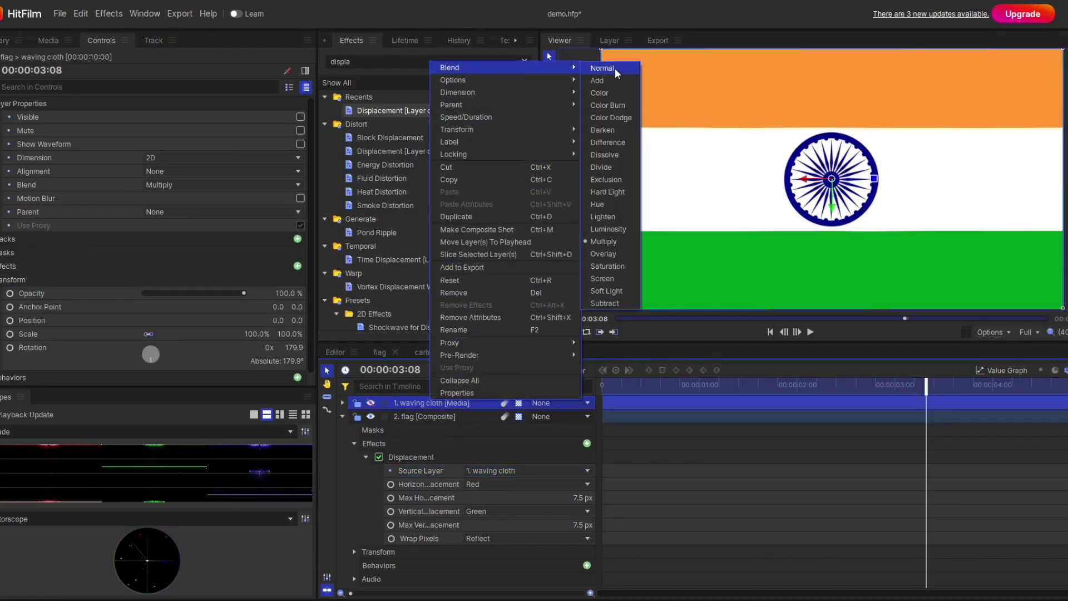
left_click(614, 69)
left_click_drag(561, 498, 586, 520)
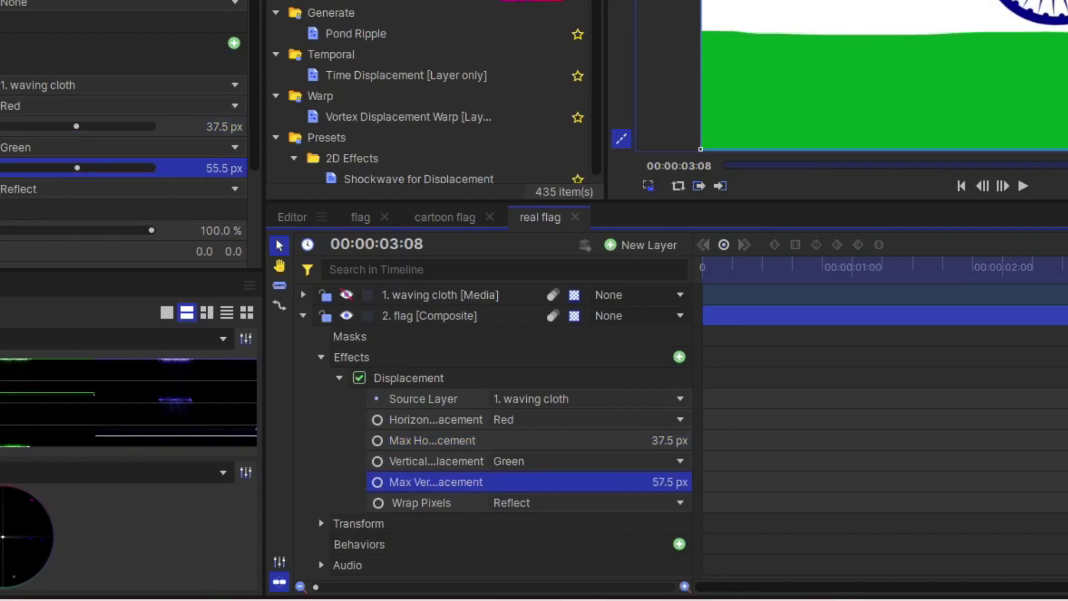
left_click_drag(666, 481, 691, 424)
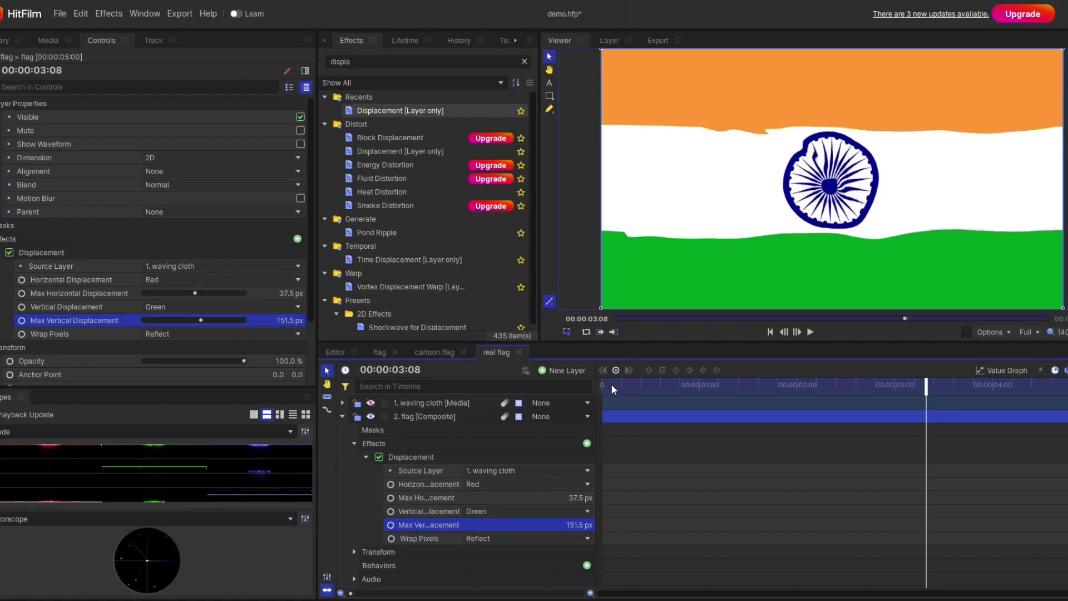
Preview the displaced flag from near the start, then duplicate the waving cloth layer.
left_click(712, 267)
left_click_drag(662, 401, 751, 429)
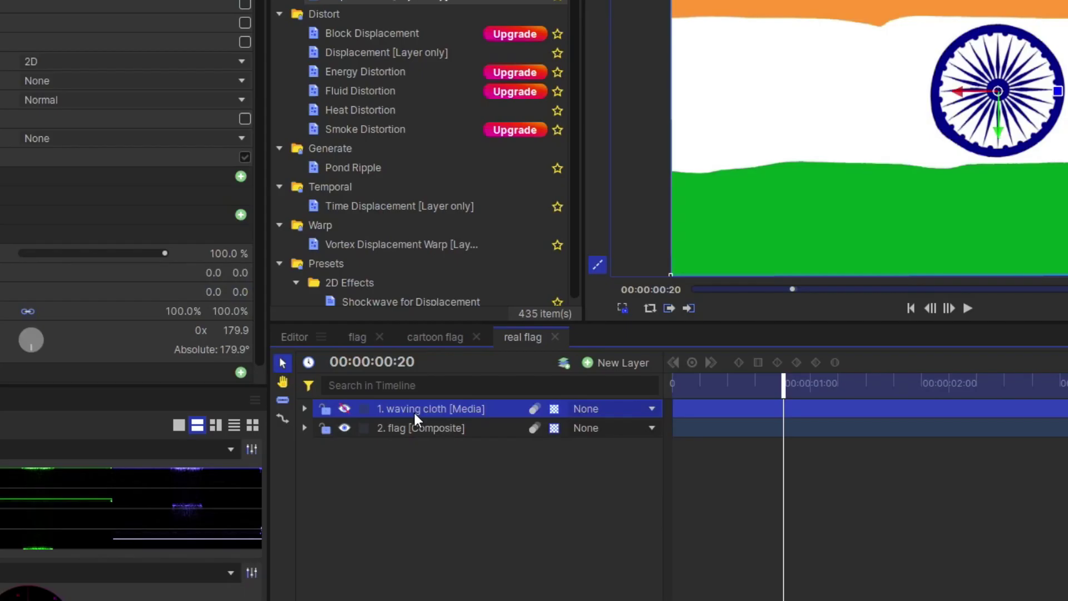
key("ctrl+d")
Make the duplicated cloth layer visible, set it to Multiply, and preview the shaded flag.
left_click(345, 408)
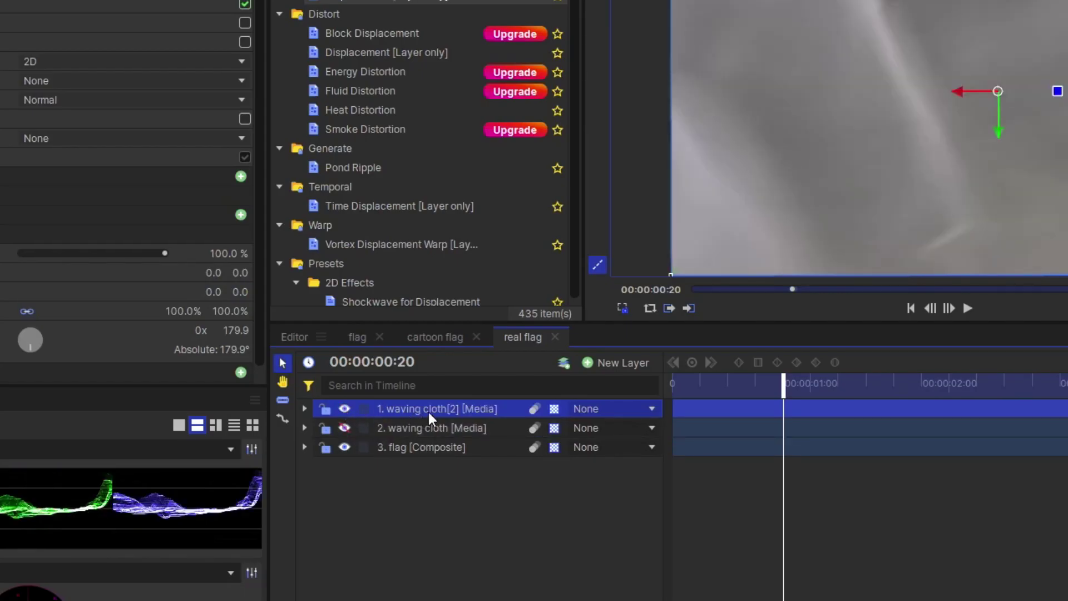
right_click(429, 412)
mouse_move(534, 1)
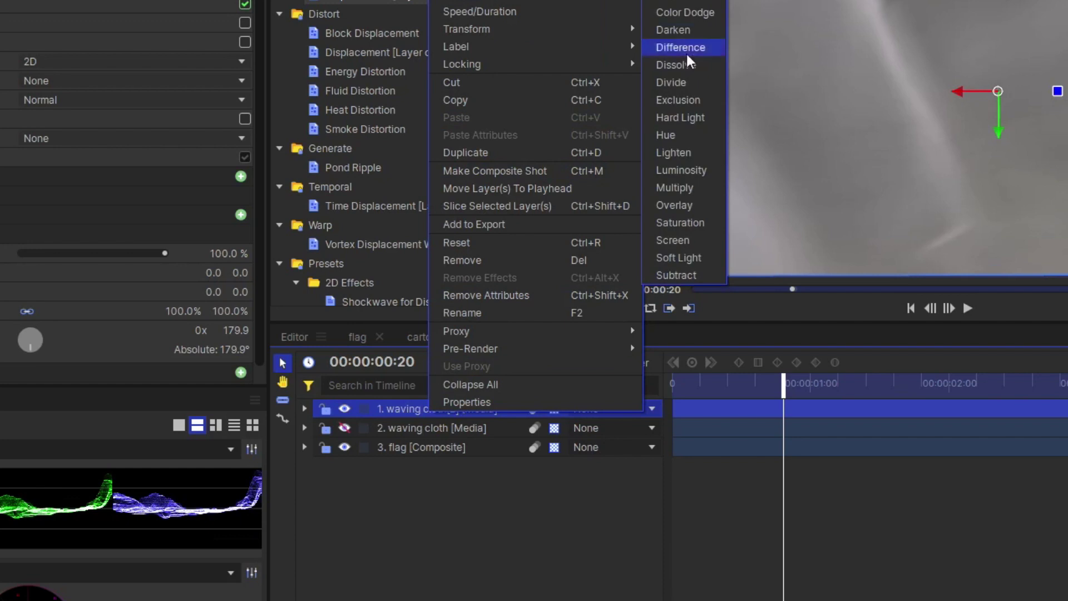
left_click(679, 188)
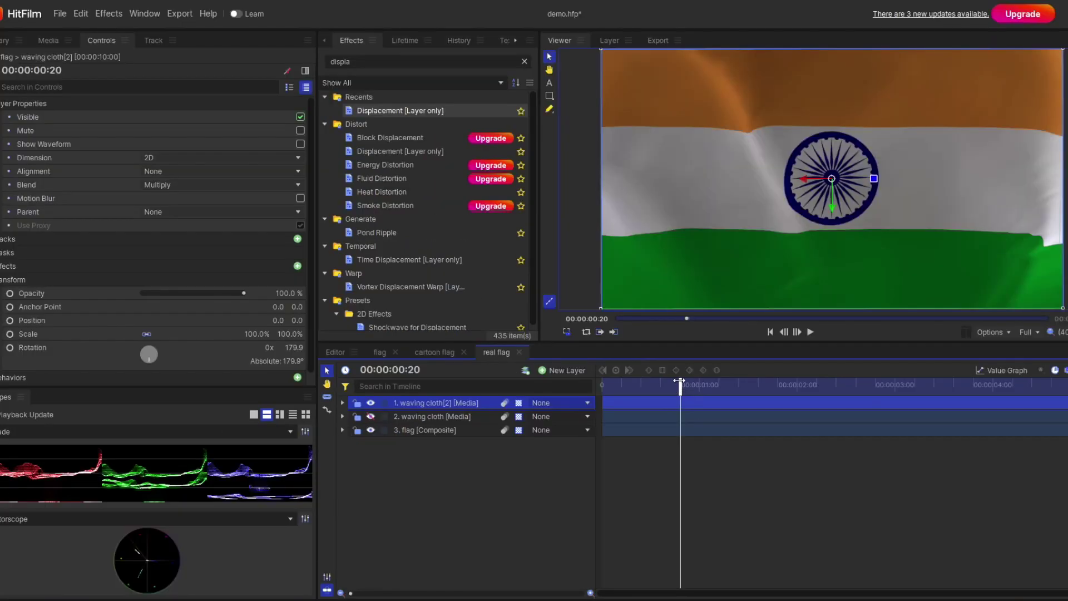
left_click_drag(801, 425, 679, 402)
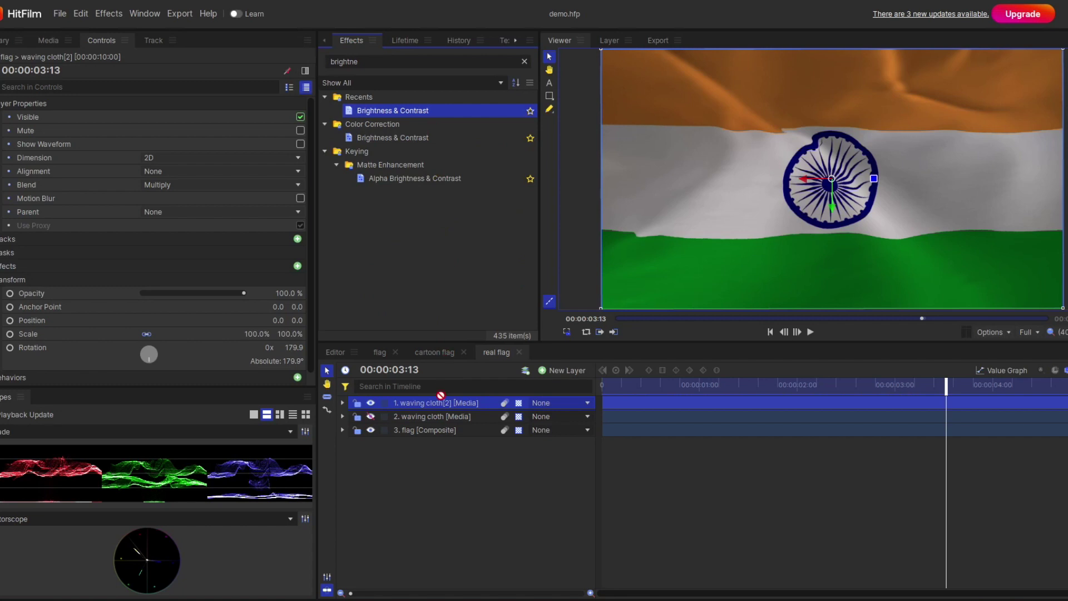
Add Brightness & Contrast to the duplicated cloth and adjust its brightness.
left_click_drag(426, 408, 426, 409)
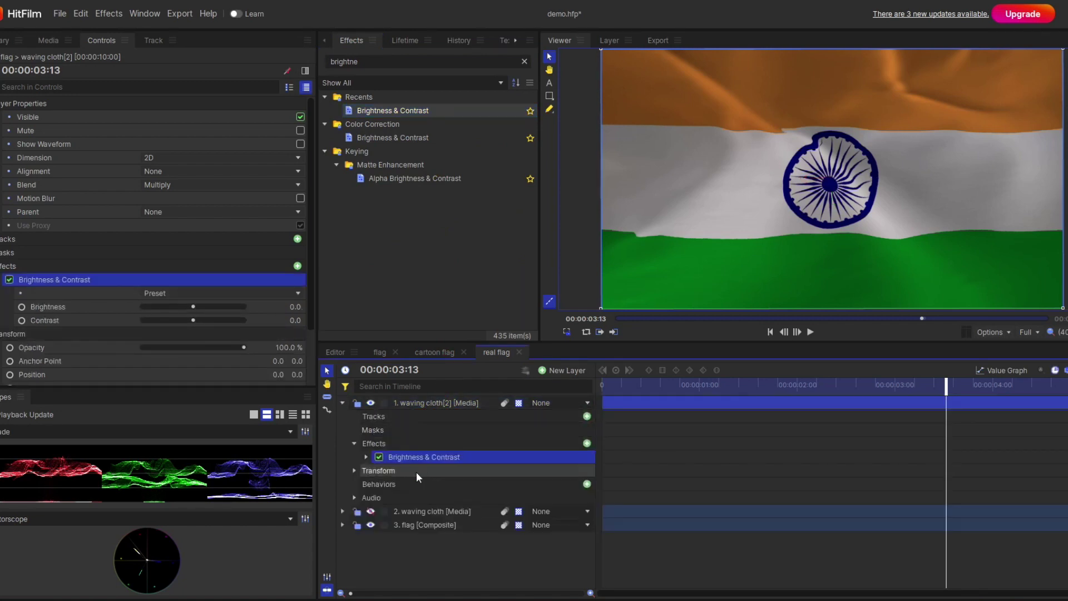
left_click(365, 457)
mouse_move(582, 483)
left_mouse_down()
mouse_move(640, 484)
mouse_move(600, 483)
left_mouse_up()
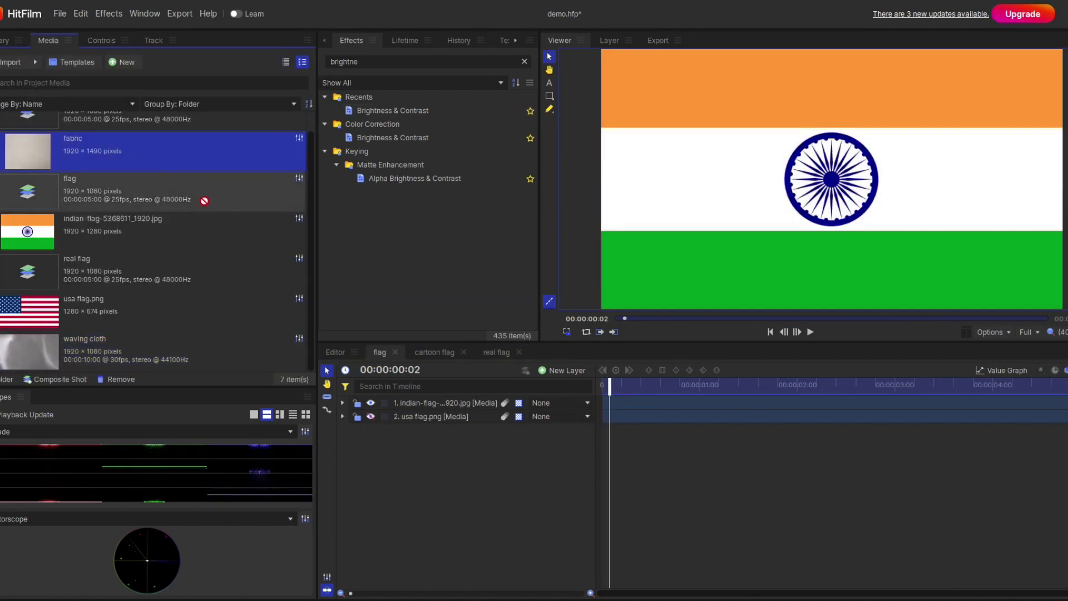
Place the fabric texture atop the flag composite and set its blend mode to Overlay.
left_click_drag(407, 398, 406, 400)
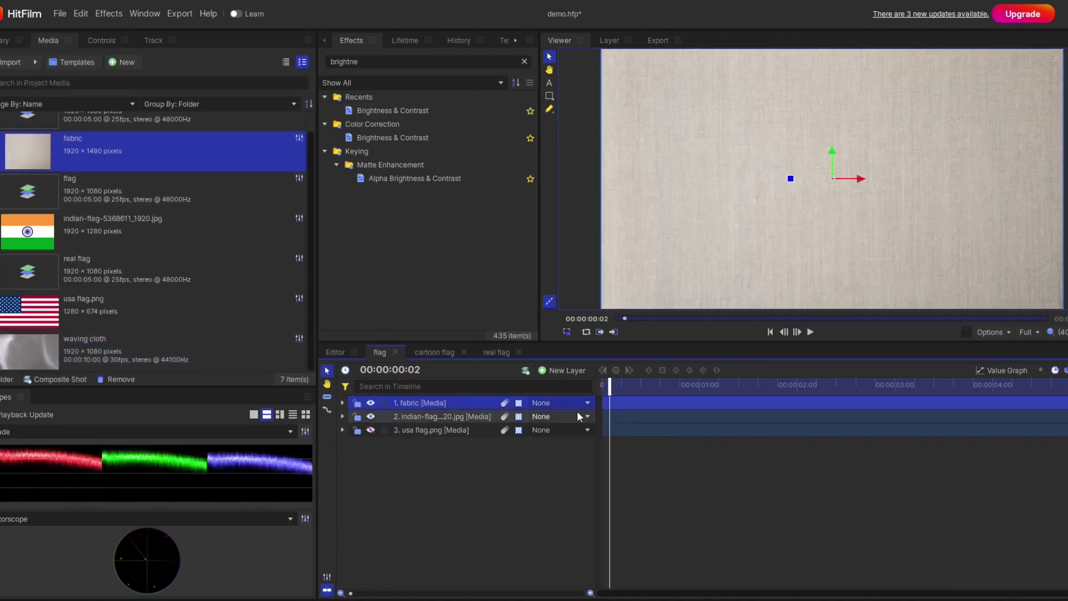
right_click(416, 401)
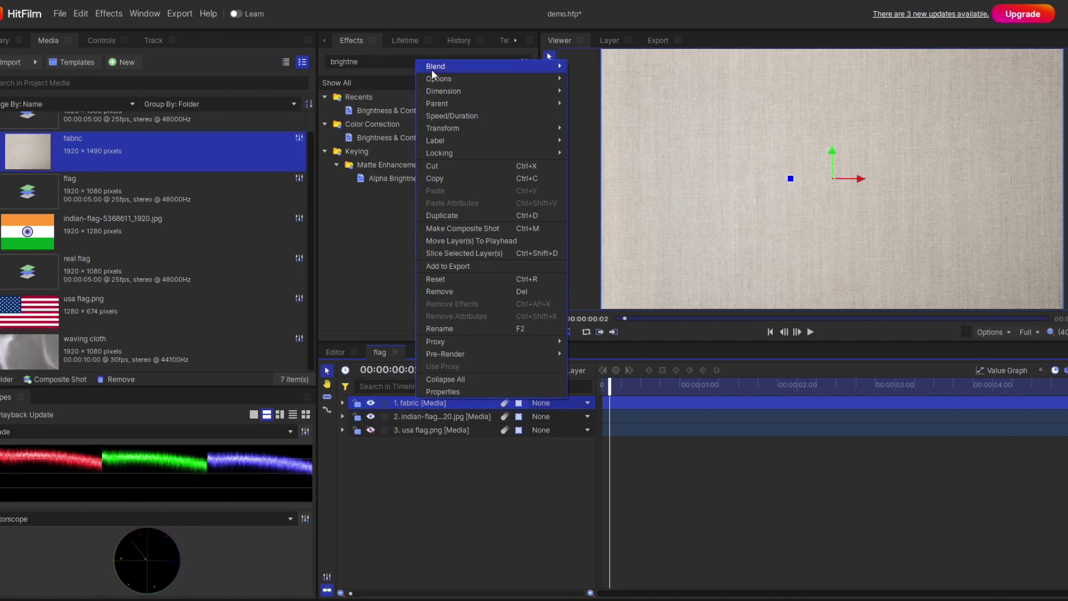
mouse_move(489, 66)
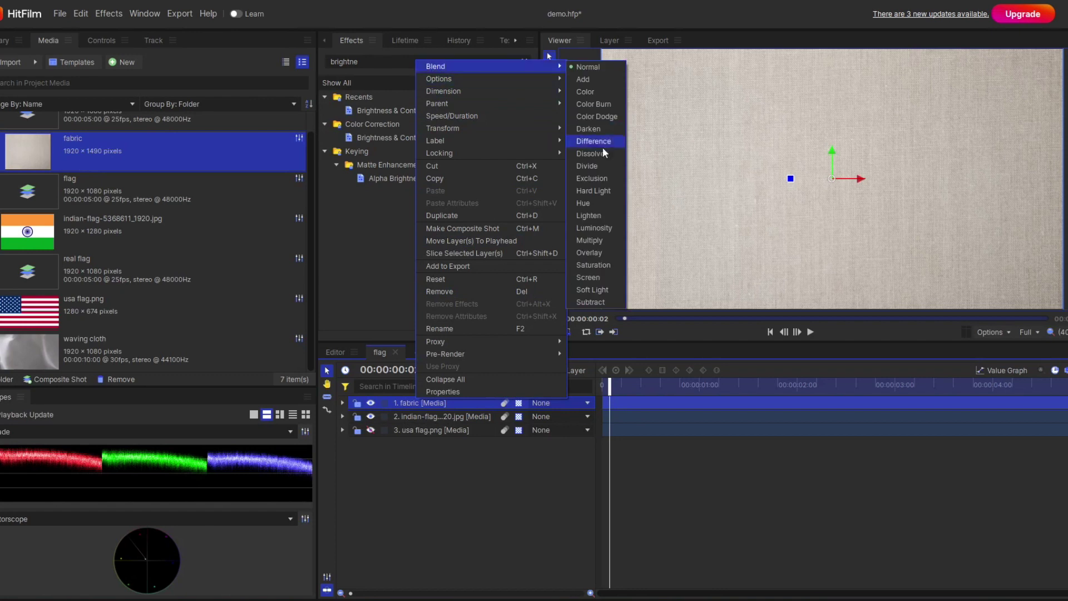
left_click(589, 253)
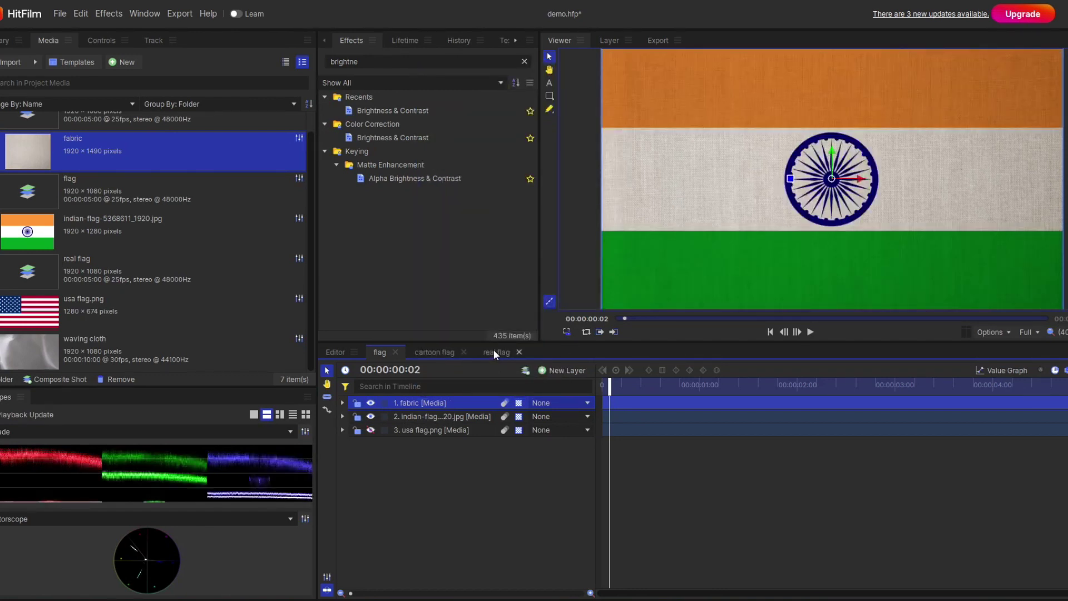
In the real flag composite, preview the textured flag and show the US flag instead of the Indian flag.
left_click(493, 350)
left_click_drag(624, 384, 843, 385)
scroll(816, 217, "up", 2)
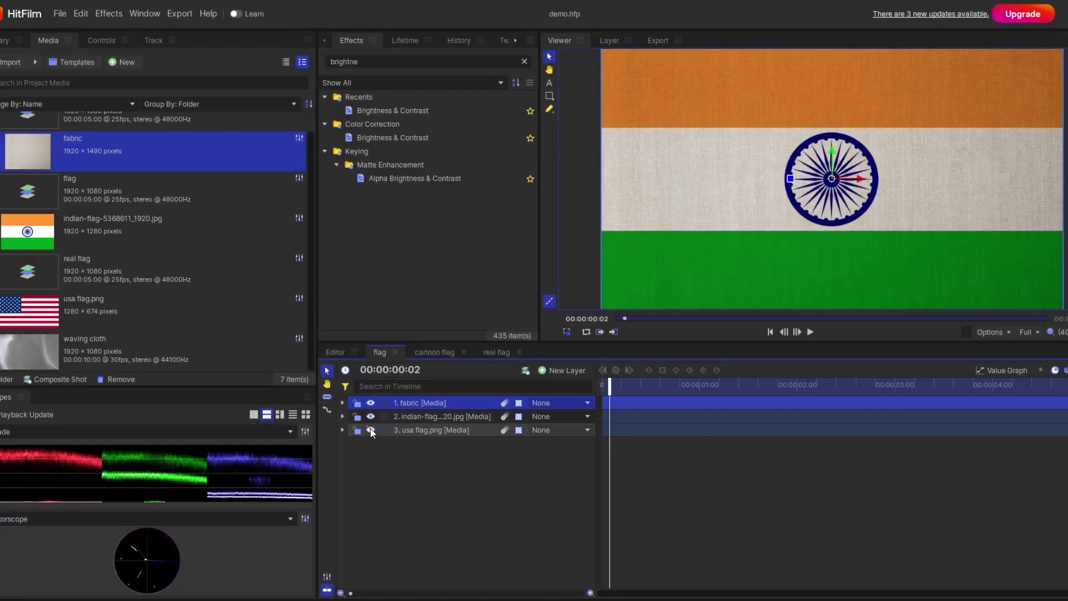
left_click(369, 430)
left_click(369, 415)
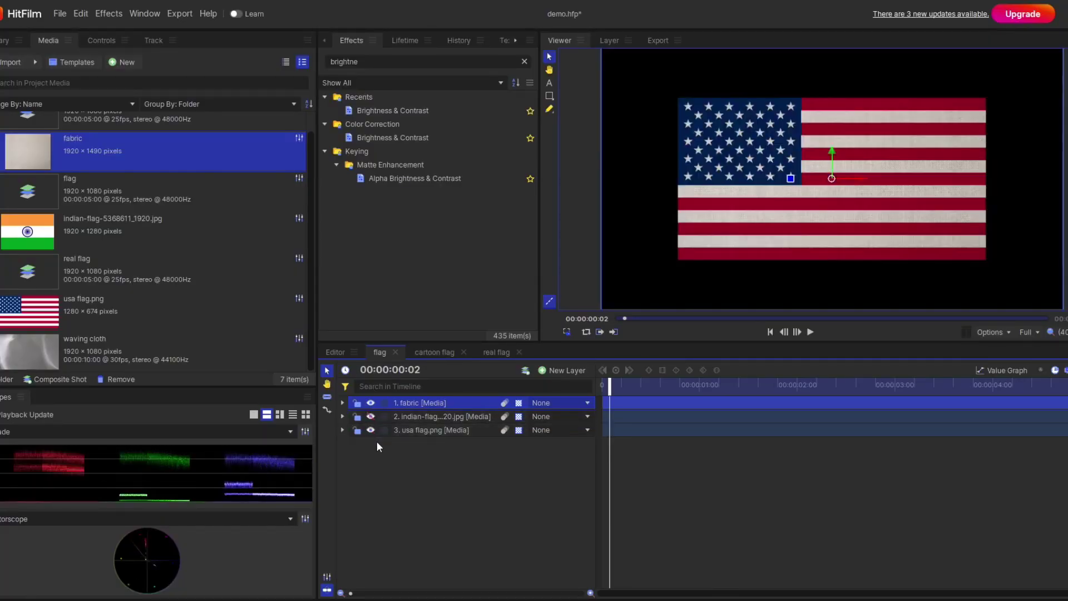